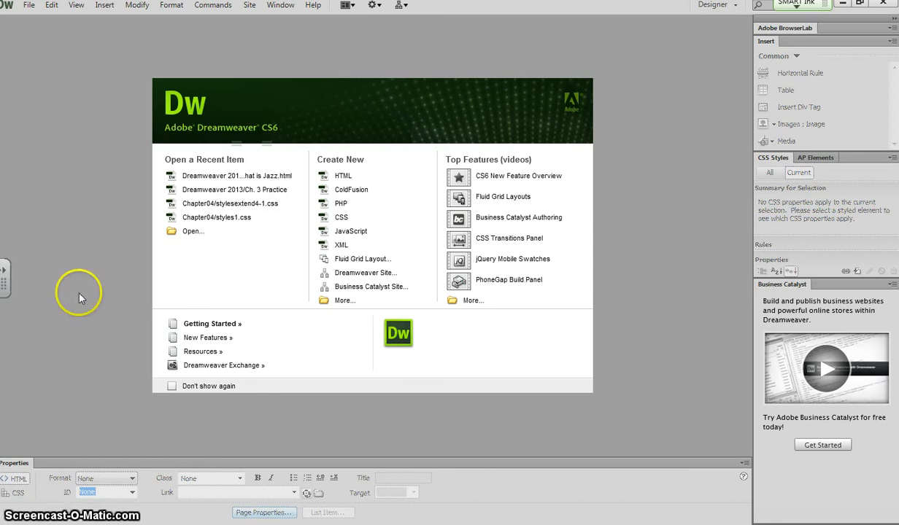
Create a new blank HTML document.
{"action": "left_click", "coordinate": [29, 5]}
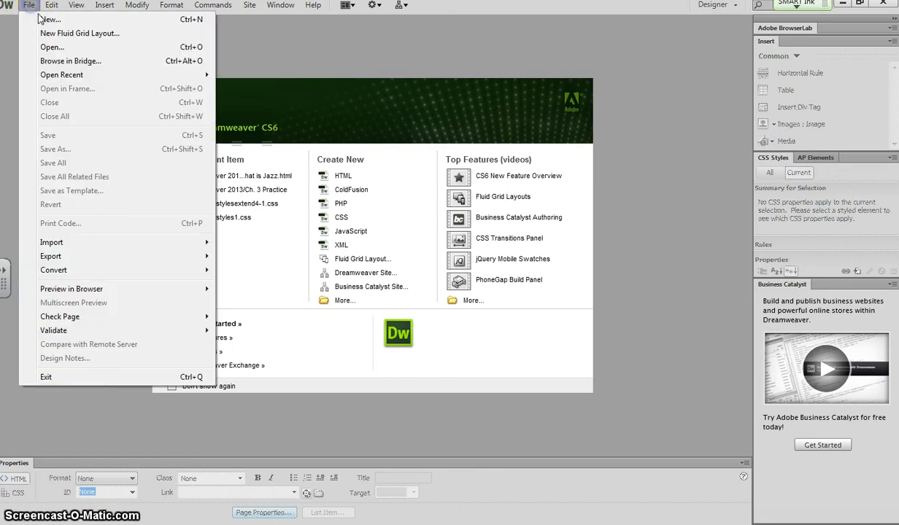
{"action": "left_click", "coordinate": [47, 20]}
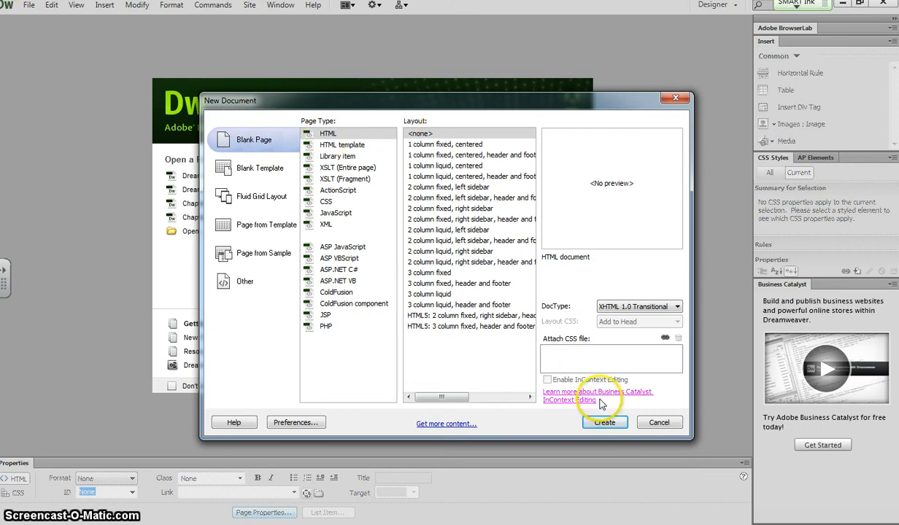
{"action": "left_click", "coordinate": [604, 422]}
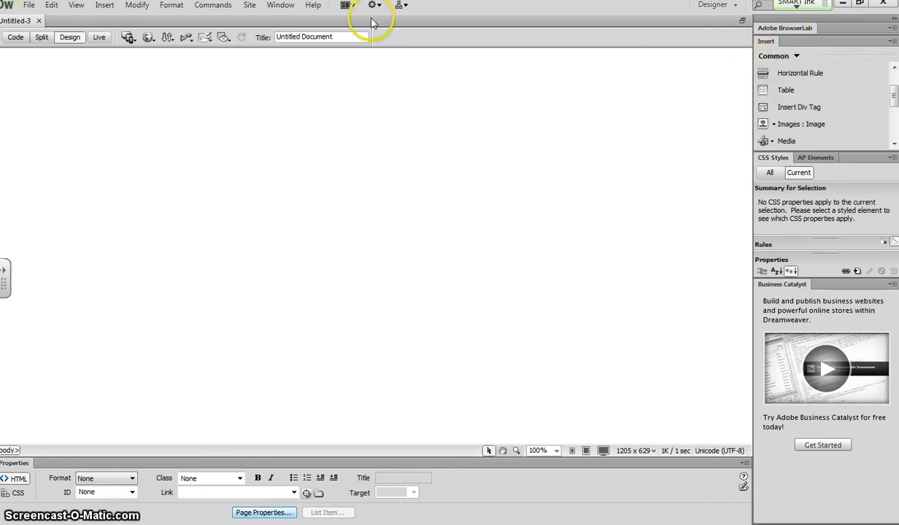
Insert a table with 2 rows, 1 column, 100 percent width and border thickness 0.
{"action": "left_click", "coordinate": [278, 6]}
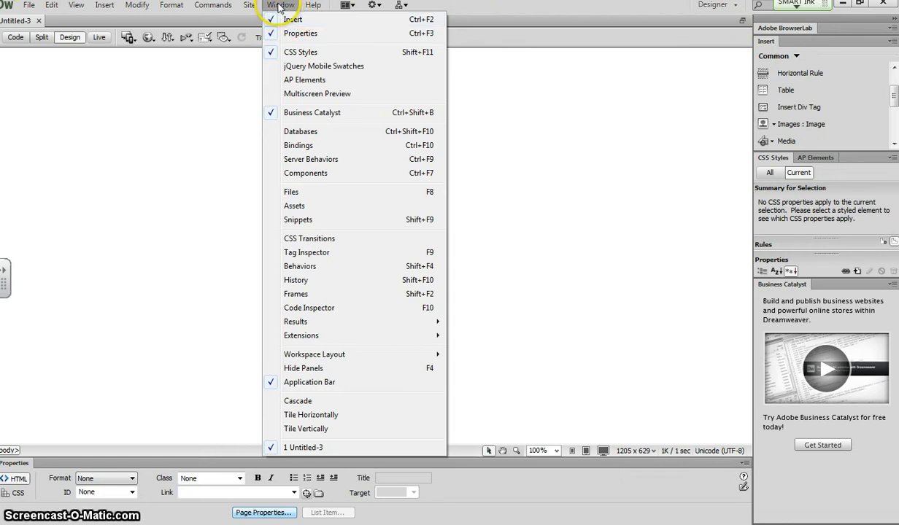
{"action": "left_click", "coordinate": [280, 6]}
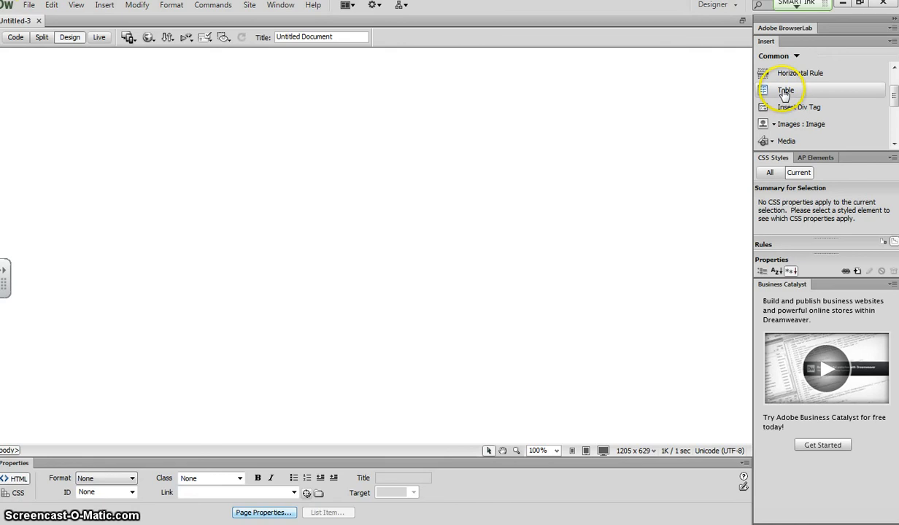
{"action": "left_click", "coordinate": [783, 92]}
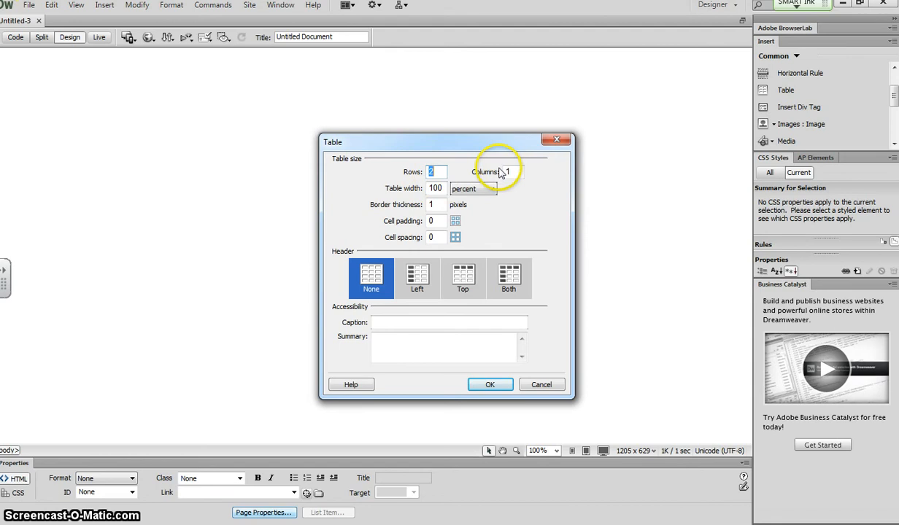
{"action": "left_click", "coordinate": [482, 192]}
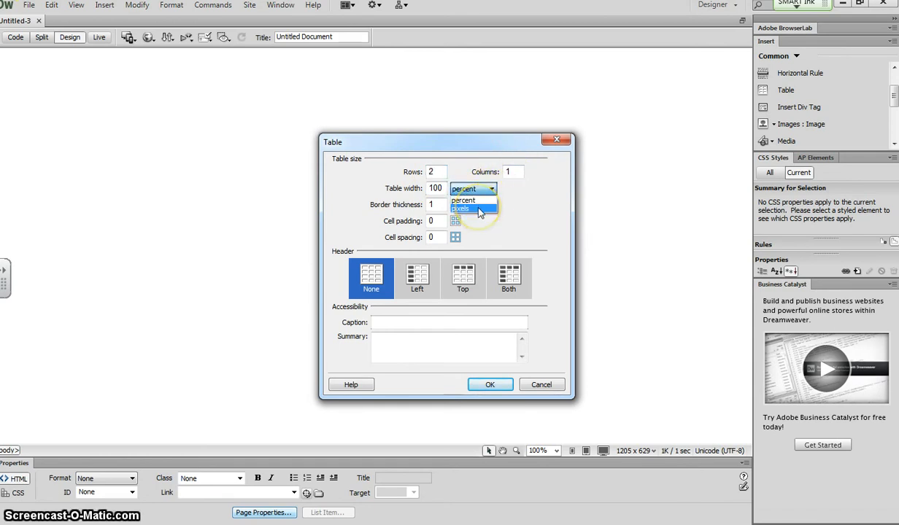
{"action": "left_click", "coordinate": [493, 190]}
{"action": "left_click", "coordinate": [489, 200]}
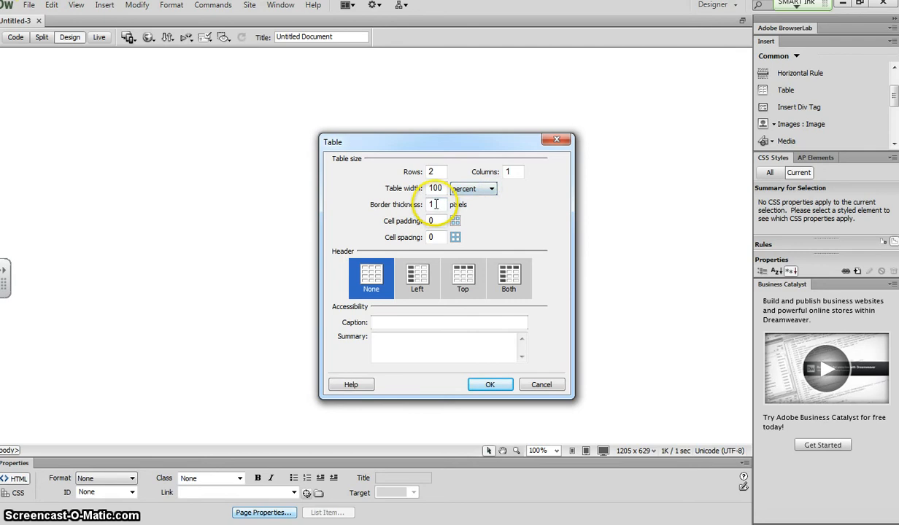
{"action": "left_click", "coordinate": [439, 204]}
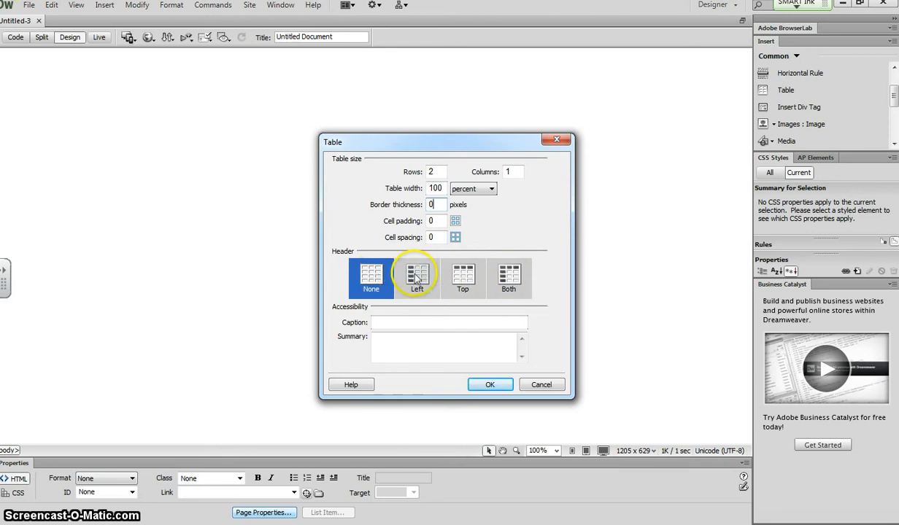
{"action": "left_click", "coordinate": [397, 337]}
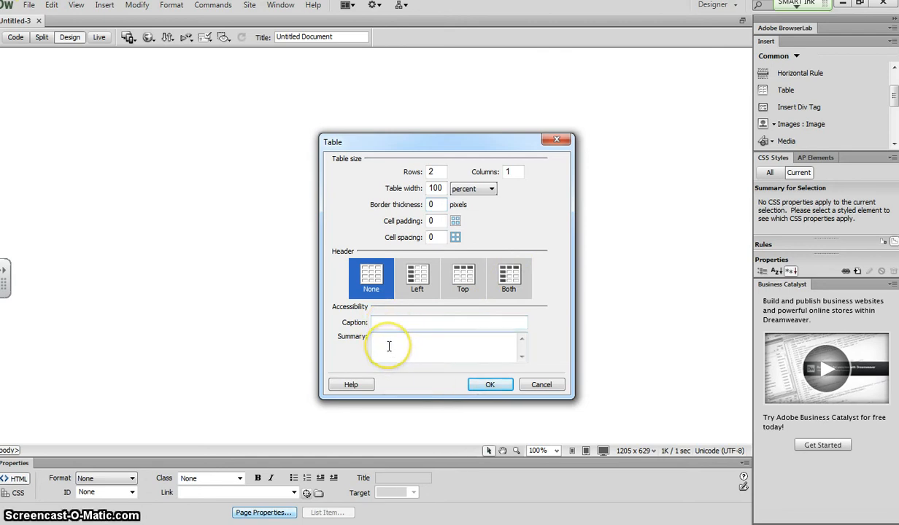
{"action": "left_click", "coordinate": [499, 385]}
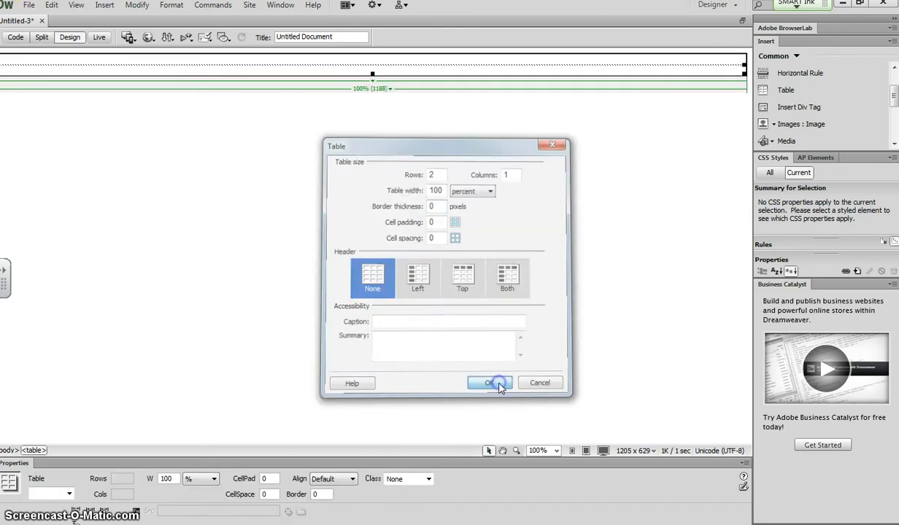
Insert the talkingpen_banner image into the table's top cell with alternate text banner.
{"action": "left_click", "coordinate": [213, 60]}
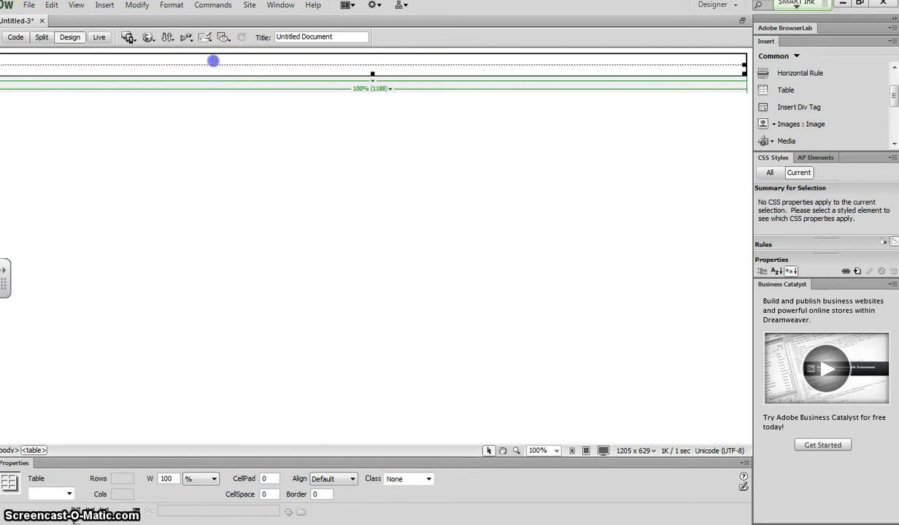
{"action": "left_click", "coordinate": [234, 60]}
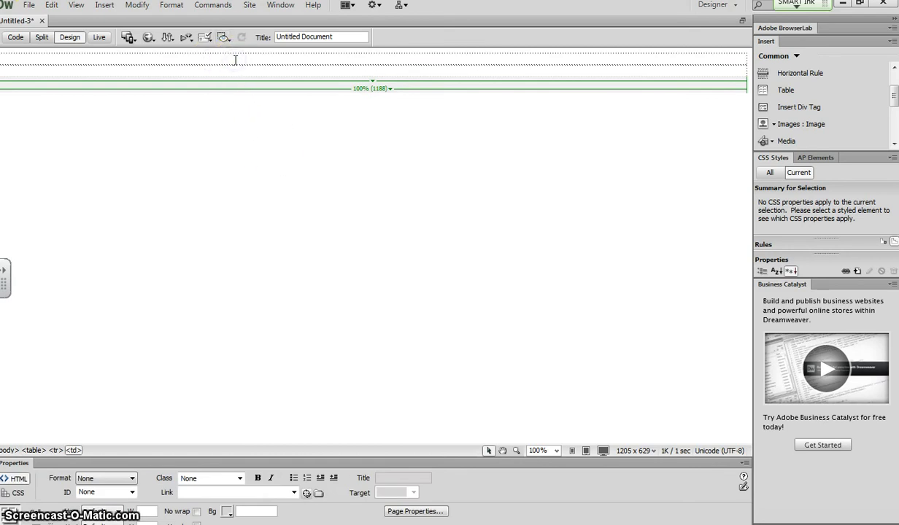
{"action": "left_click", "coordinate": [234, 111]}
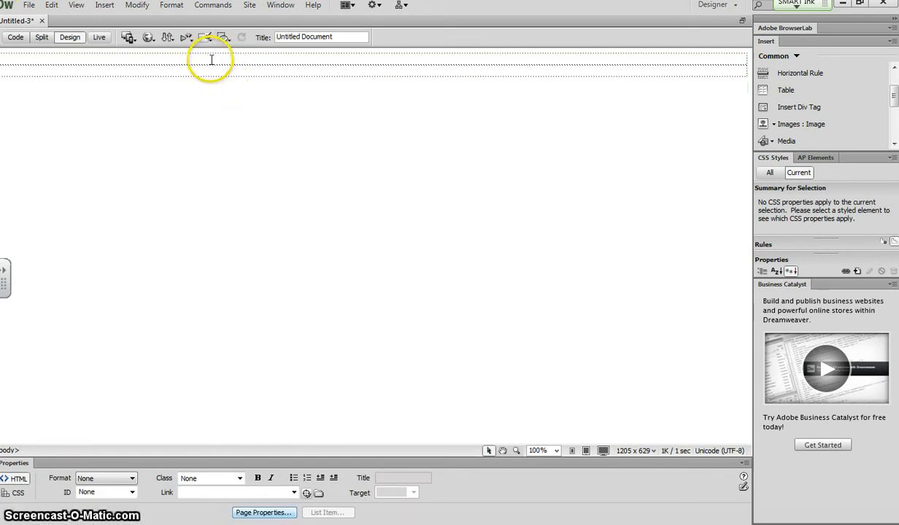
{"action": "left_click", "coordinate": [211, 60]}
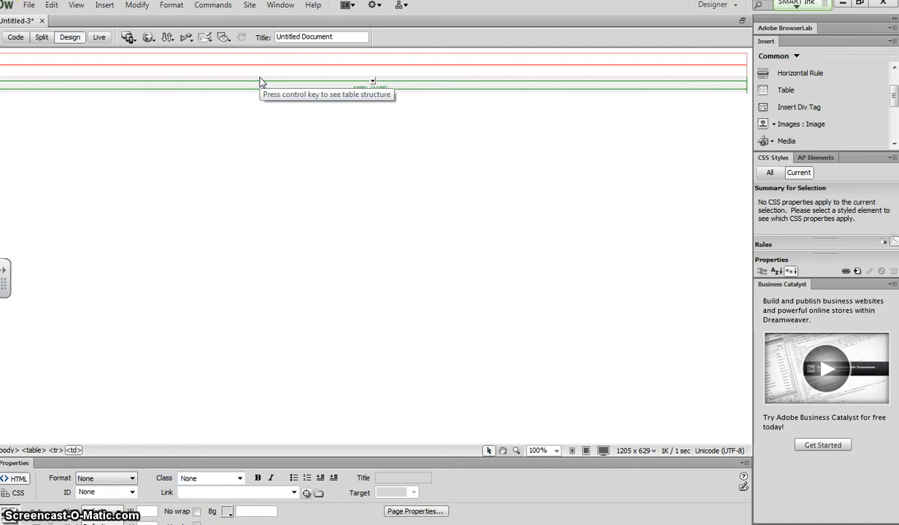
{"action": "left_click", "coordinate": [247, 60]}
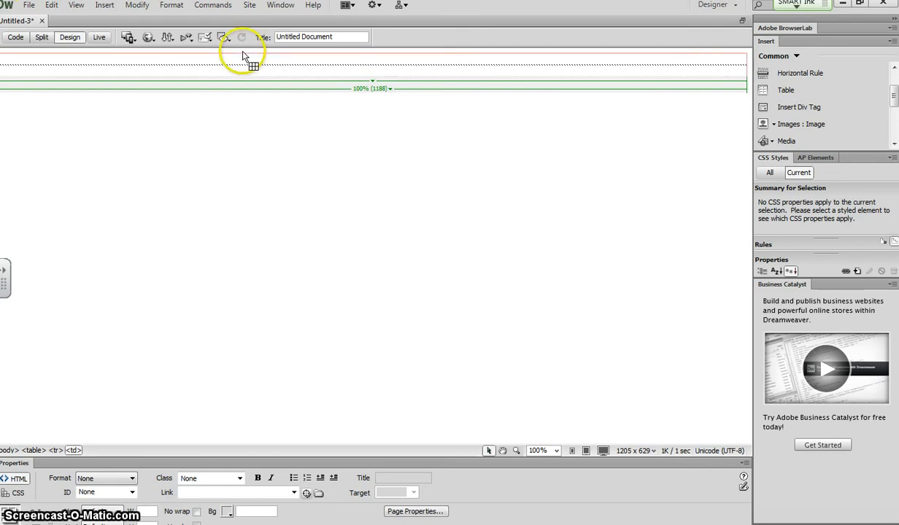
{"action": "left_click", "coordinate": [103, 6]}
{"action": "left_click", "coordinate": [121, 35]}
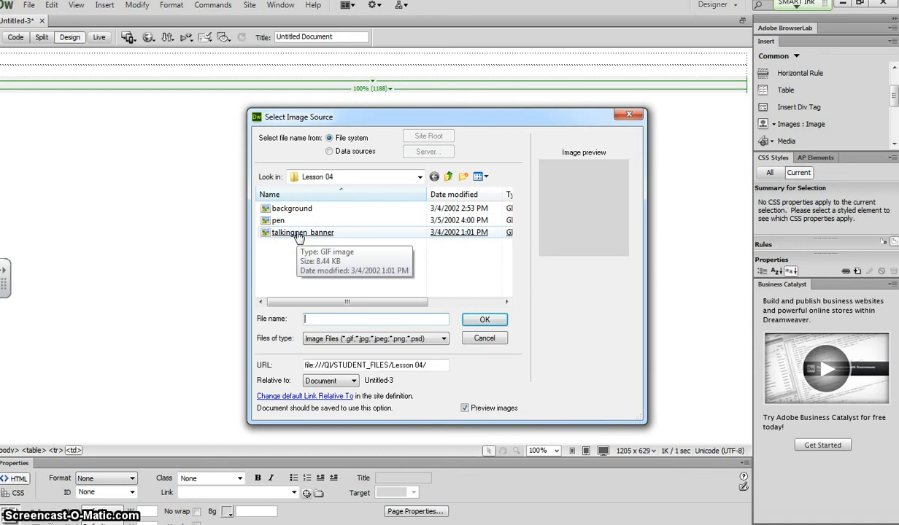
{"action": "double_click", "coordinate": [298, 234]}
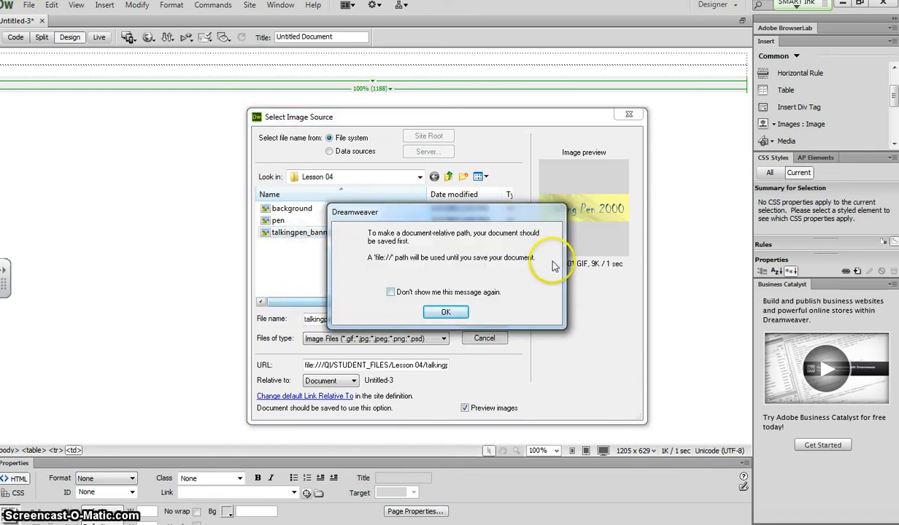
{"action": "left_click", "coordinate": [446, 313]}
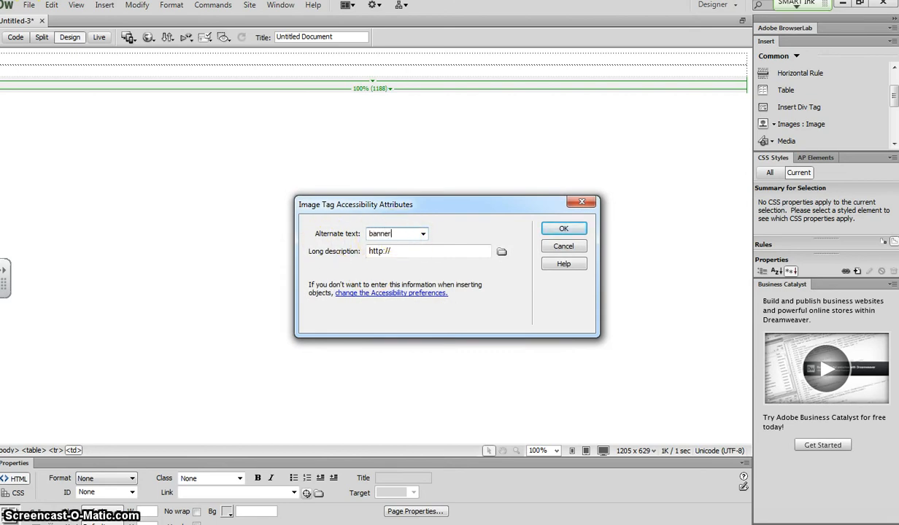
{"action": "left_click", "coordinate": [563, 229]}
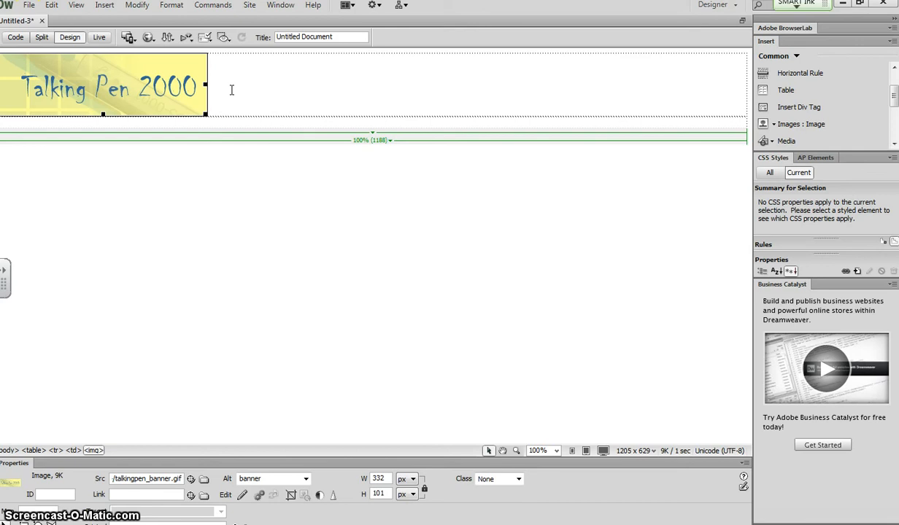
Set the top cell's background colour to #ffff99.
{"action": "left_click", "coordinate": [231, 89]}
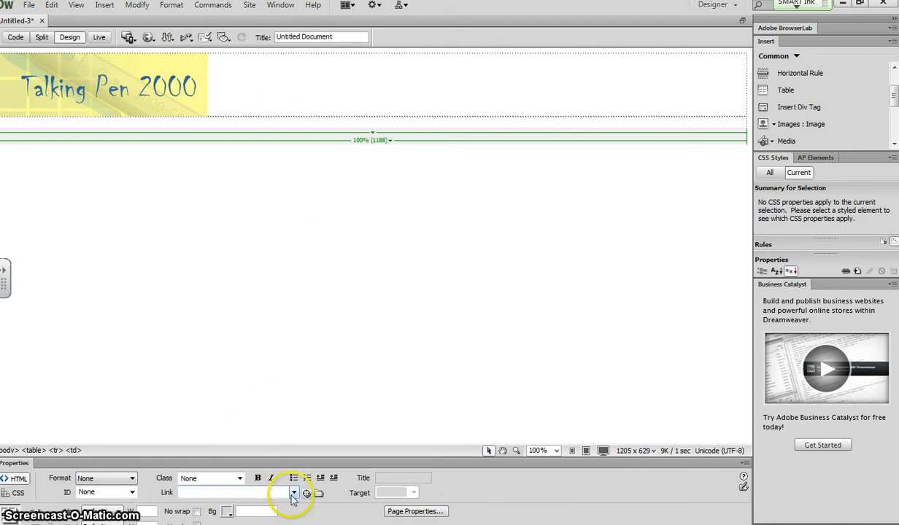
{"action": "mouse_move", "coordinate": [362, 523]}
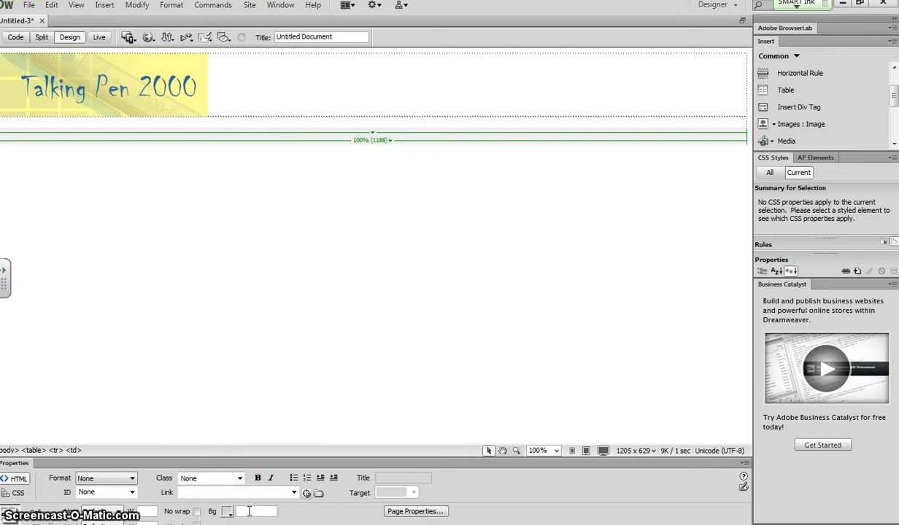
{"action": "left_click", "coordinate": [245, 511]}
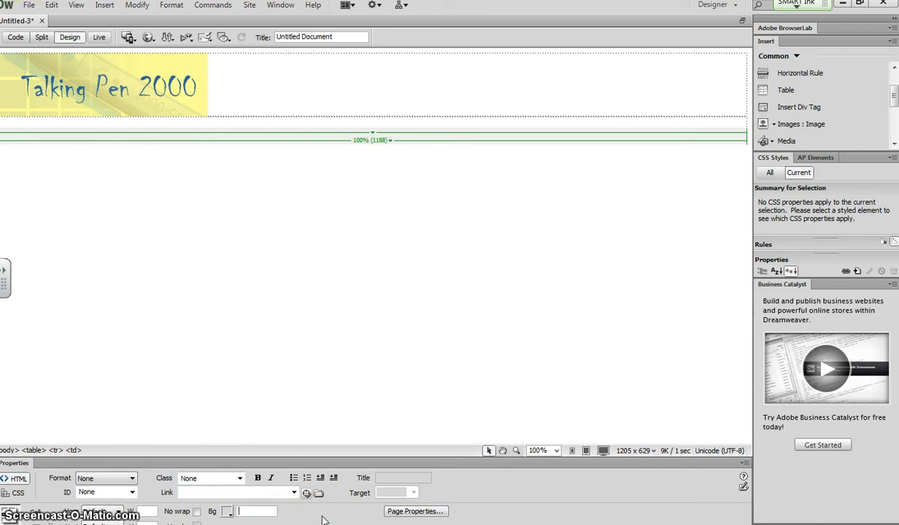
{"action": "type", "text": "#"}
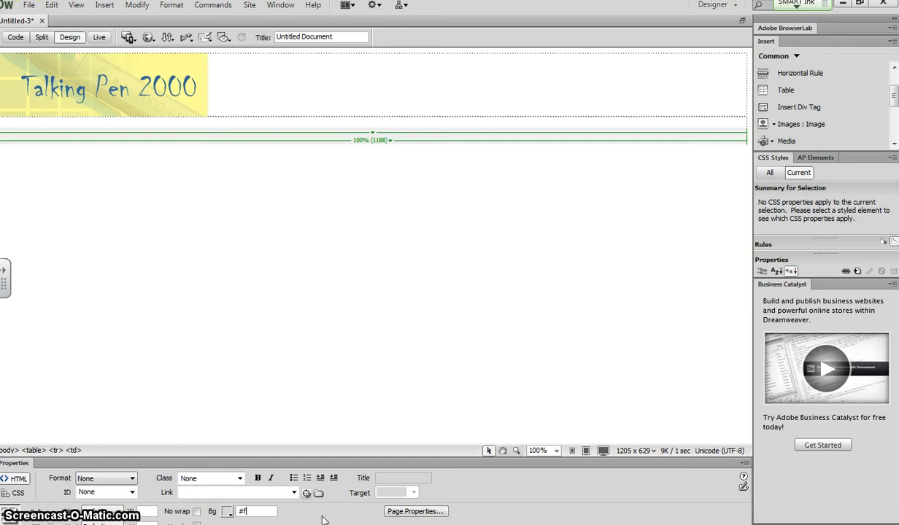
{"action": "type", "text": "ffff99"}
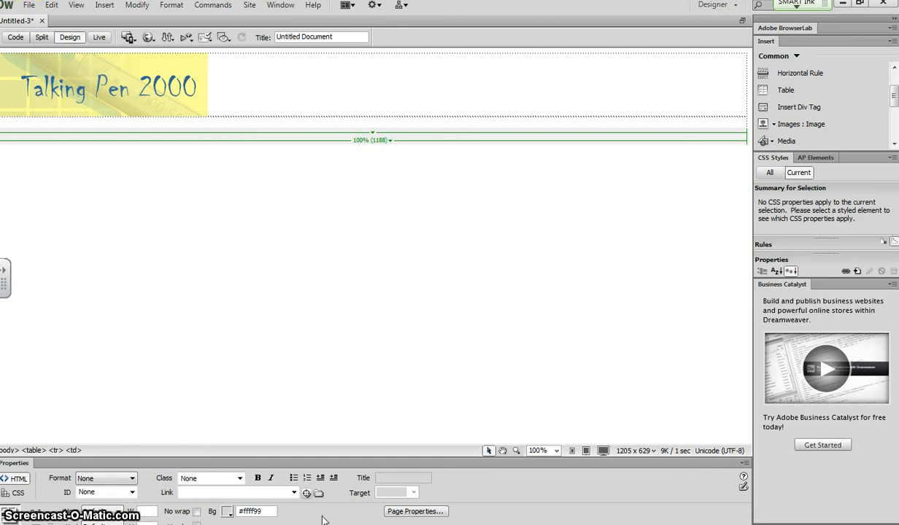
{"action": "key", "text": "Return"}
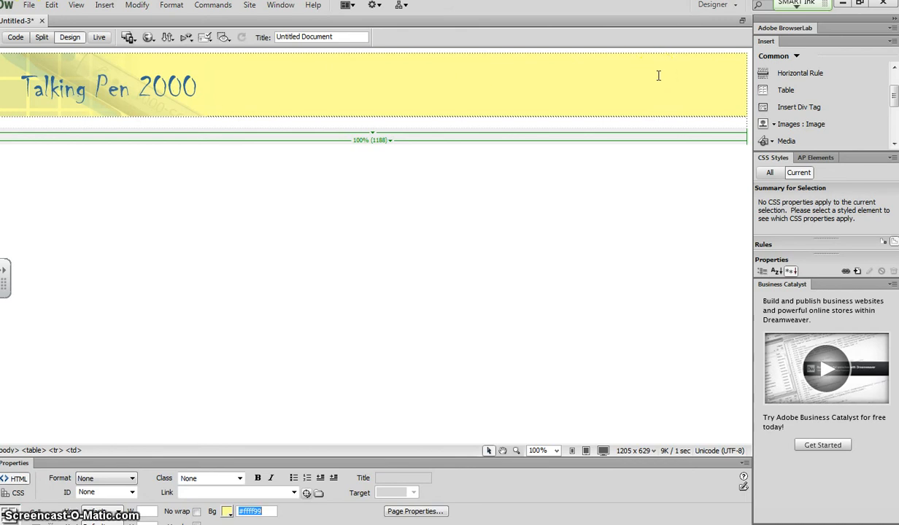
Enter the navigation text Home | Products | Contact Us in the table's second row.
{"action": "left_click", "coordinate": [459, 126]}
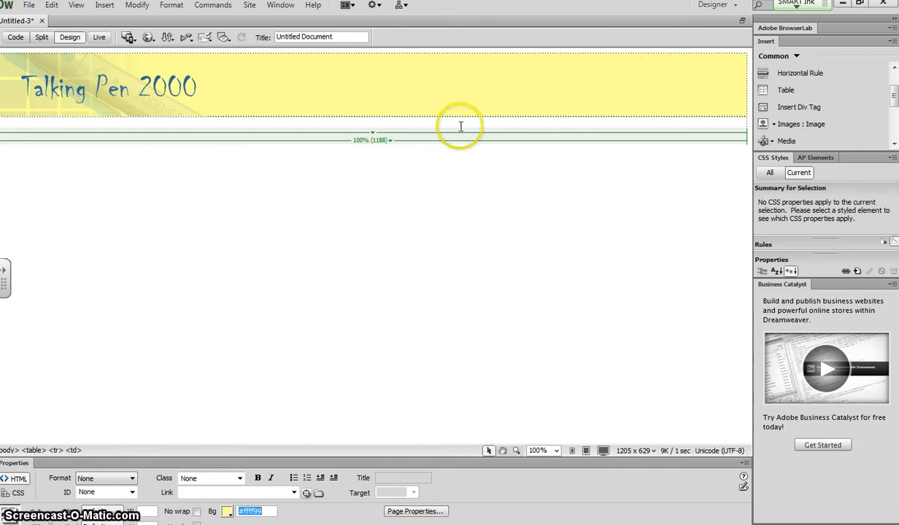
{"action": "left_click", "coordinate": [219, 134]}
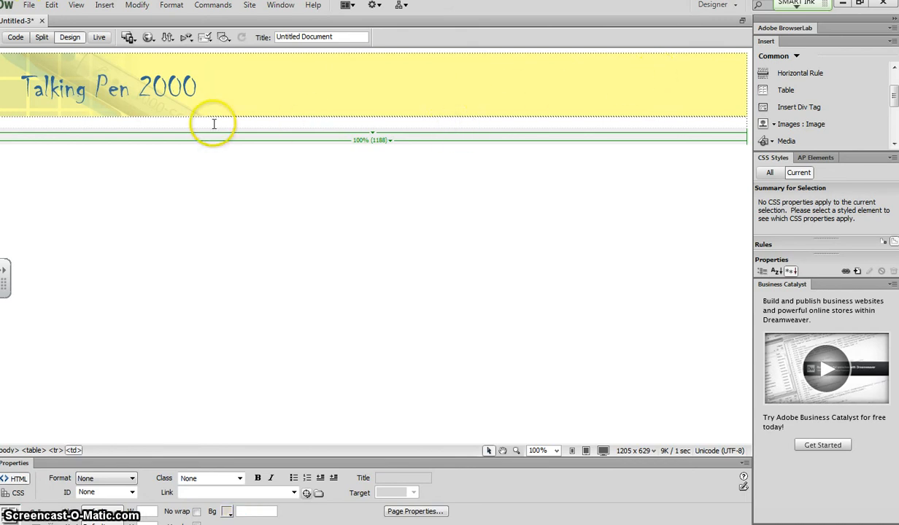
{"action": "left_click", "coordinate": [208, 121]}
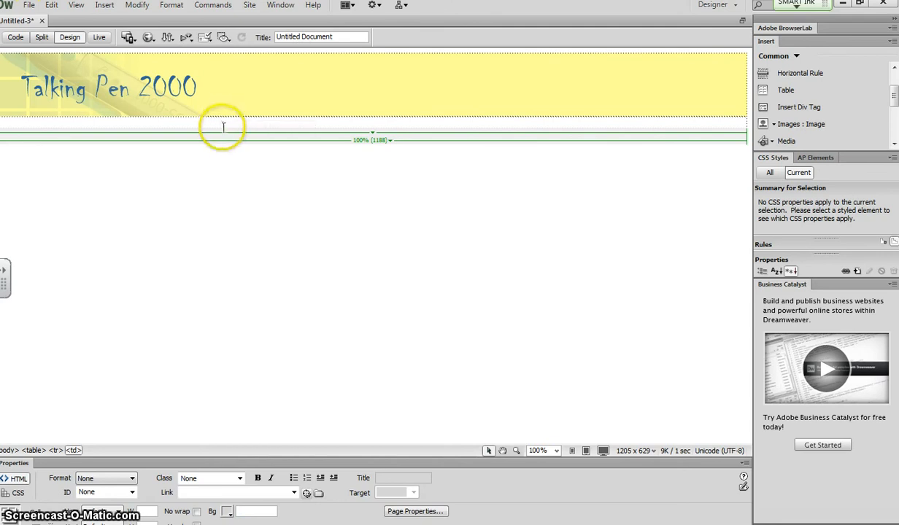
{"action": "left_click", "coordinate": [232, 124]}
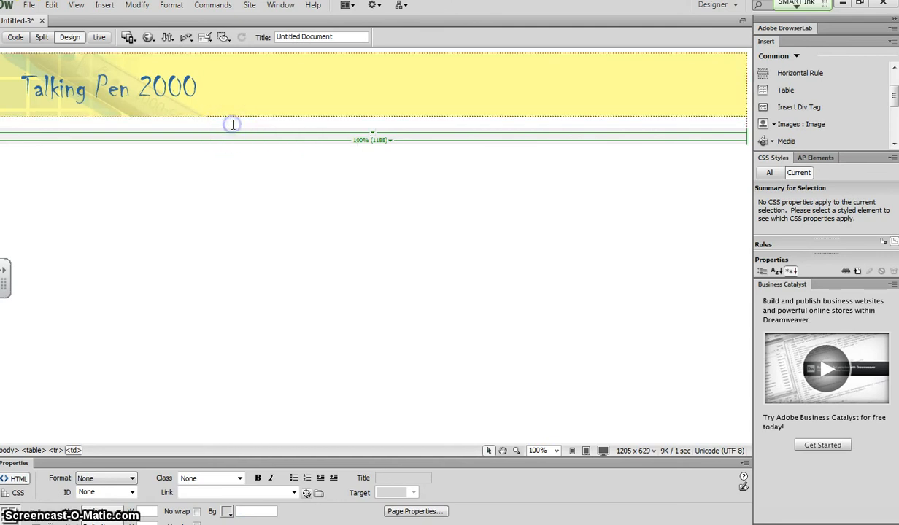
{"action": "left_click", "coordinate": [232, 125]}
{"action": "left_click", "coordinate": [387, 122]}
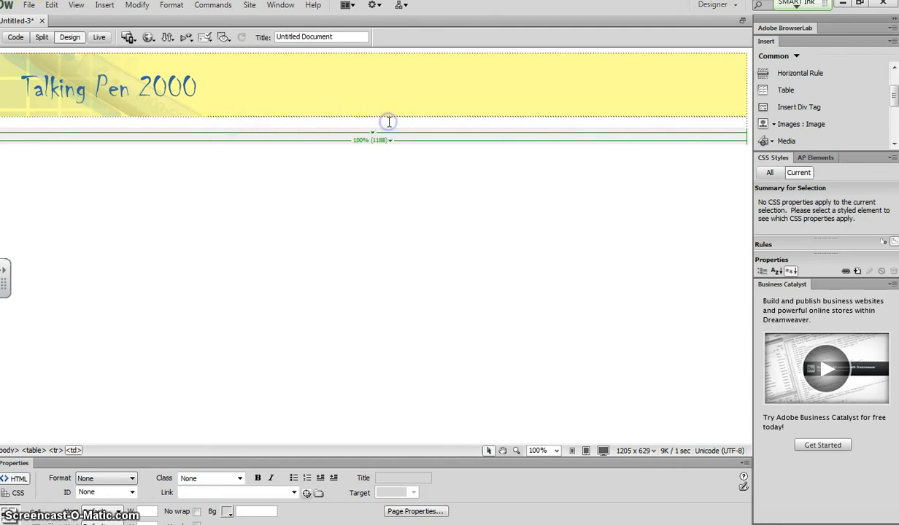
{"action": "left_click", "coordinate": [385, 124]}
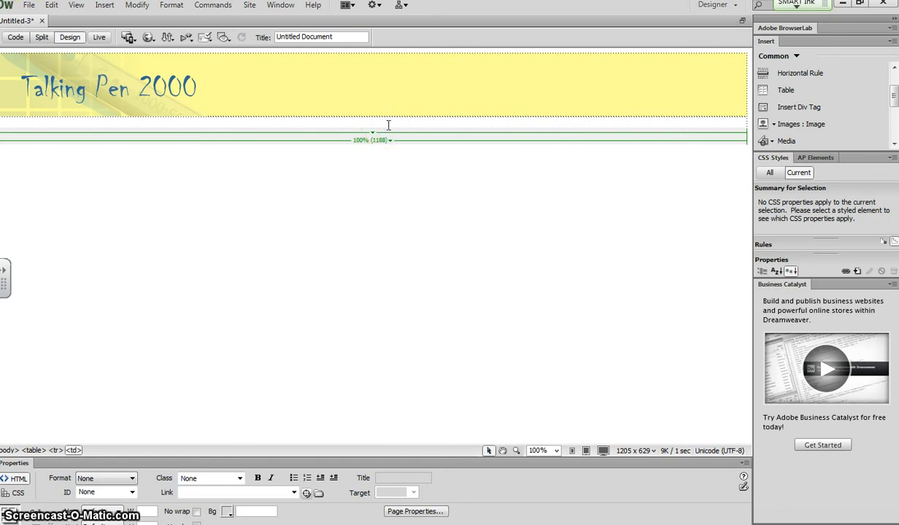
{"action": "type", "text": "Home |"}
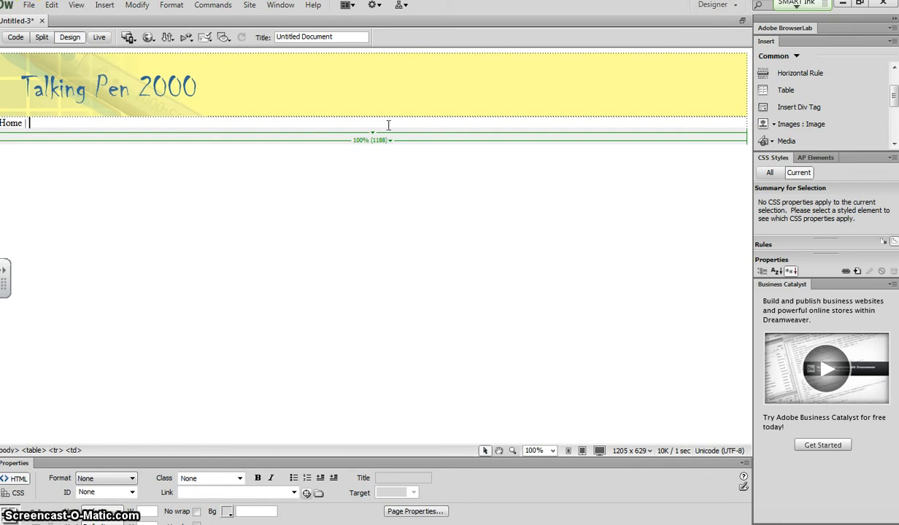
{"action": "type", "text": "Products |"}
{"action": "type", "text": "Contact"}
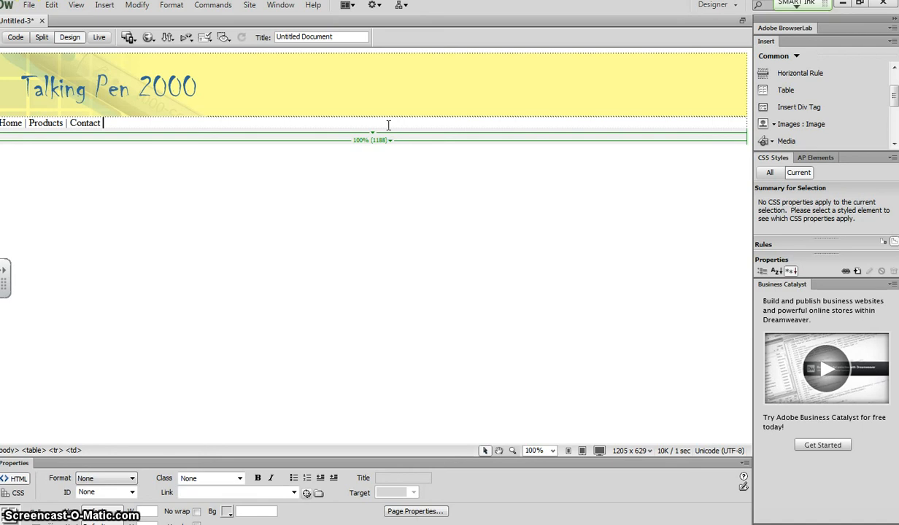
{"action": "type", "text": " Us"}
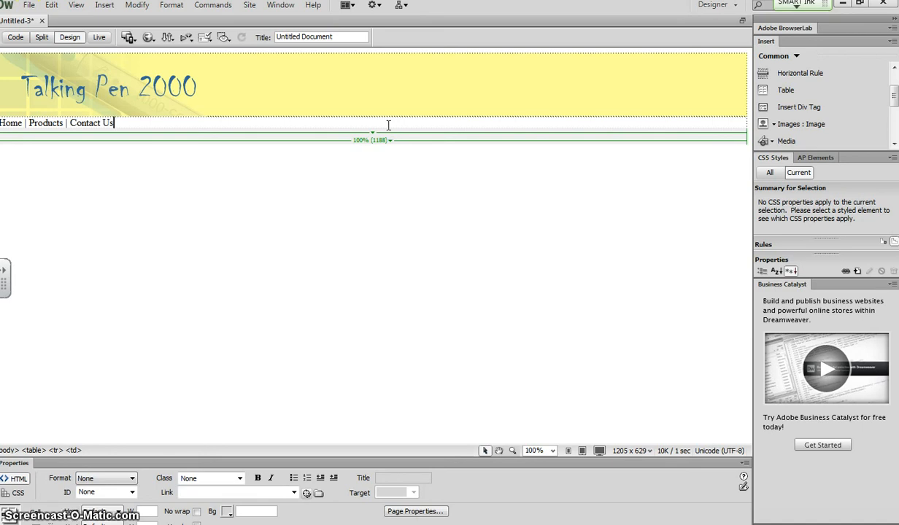
Center the navigation text in the table's second row.
{"action": "left_click", "coordinate": [99, 120]}
{"action": "left_click_drag", "start_coordinate": [99, 120], "coordinate": [1, 123]}
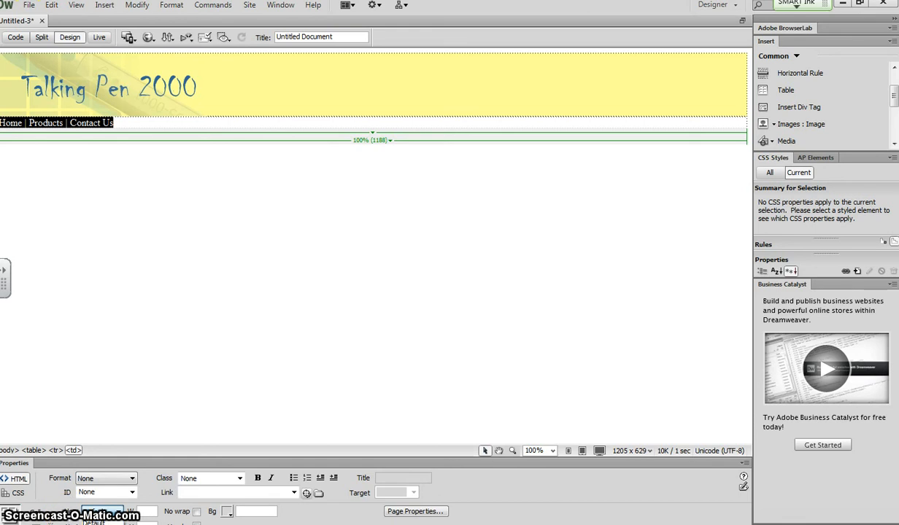
{"action": "left_click", "coordinate": [98, 524]}
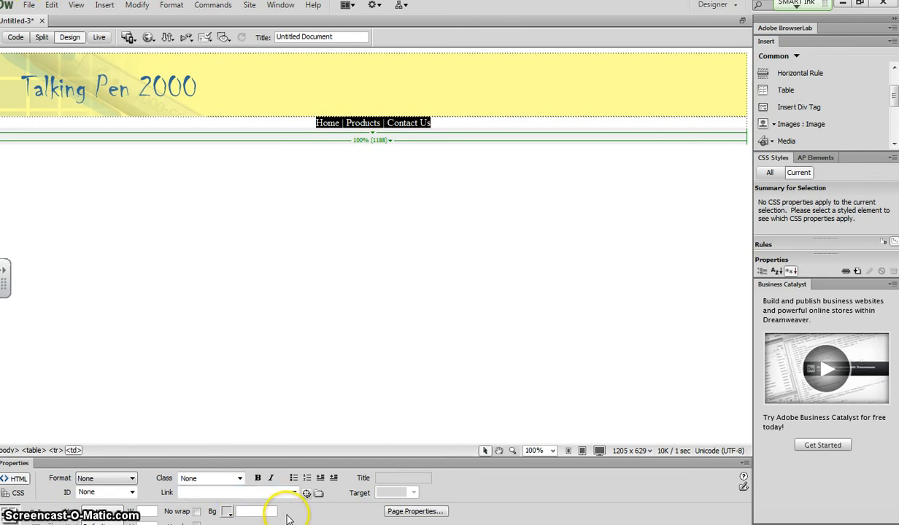
Open the page properties and set the page font to Comic Sans MS, cursive.
{"action": "left_click", "coordinate": [413, 512]}
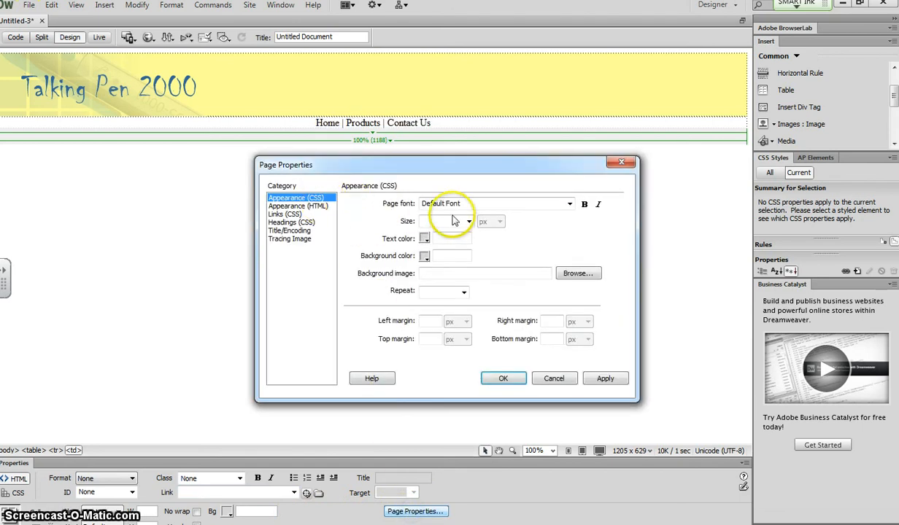
{"action": "left_click", "coordinate": [570, 205]}
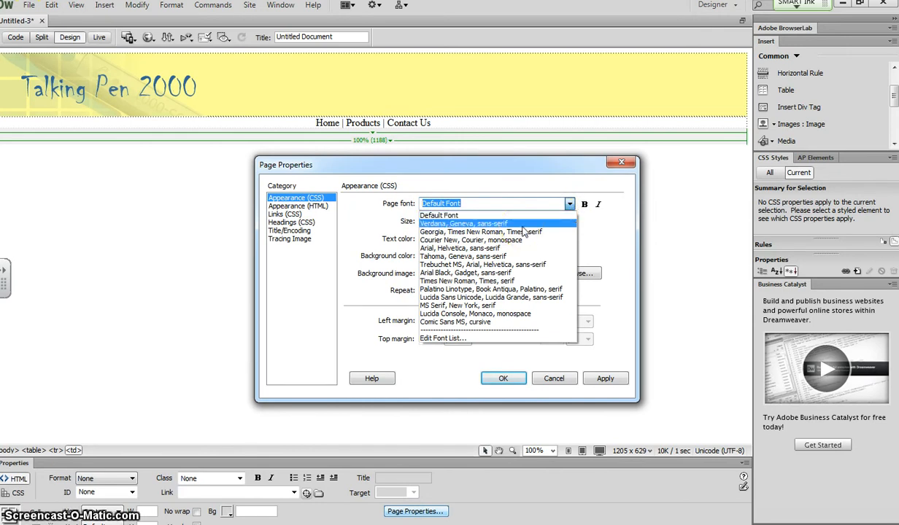
{"action": "left_click", "coordinate": [453, 327]}
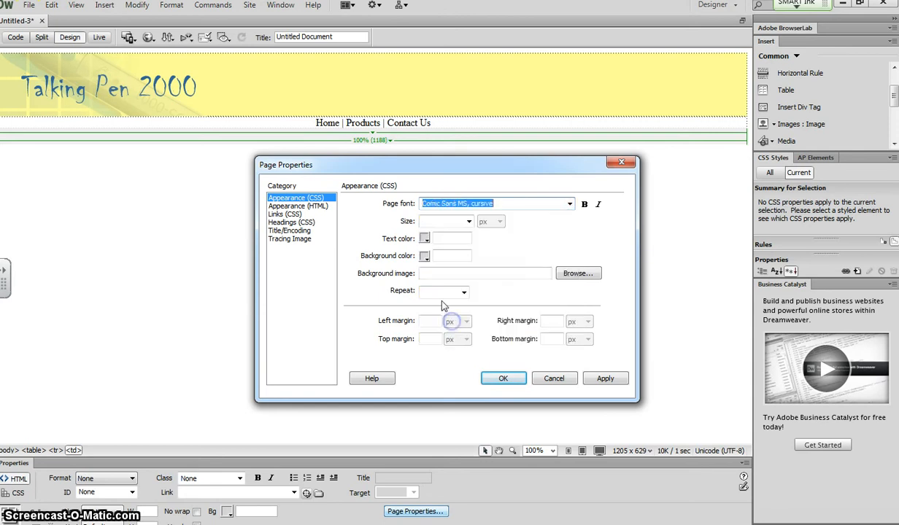
Set the page background colour to #336699 and the text colour to #ffff99, then apply.
{"action": "left_click", "coordinate": [446, 257]}
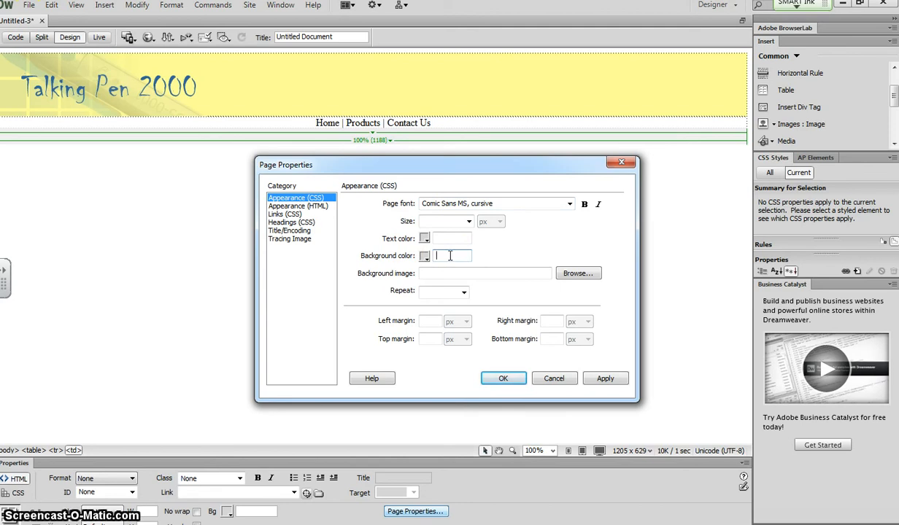
{"action": "type", "text": "#336699"}
{"action": "left_click", "coordinate": [424, 239]}
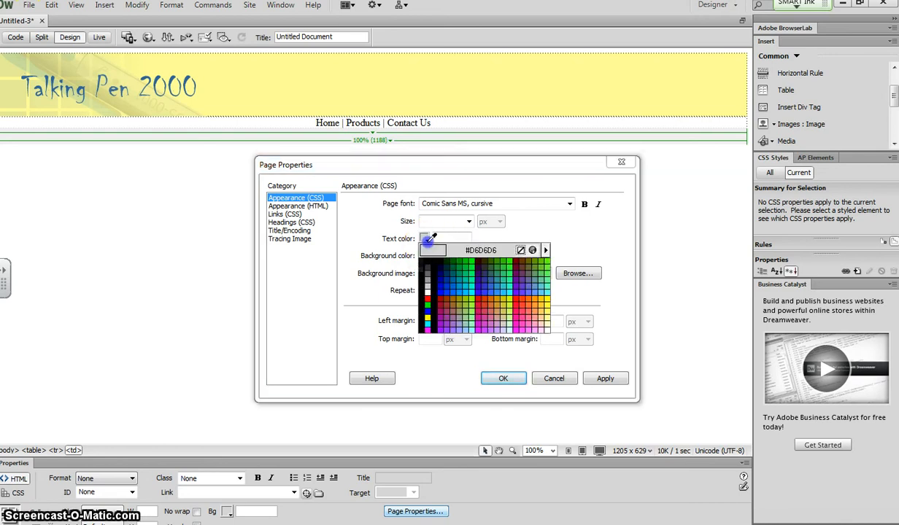
{"action": "left_click", "coordinate": [432, 240]}
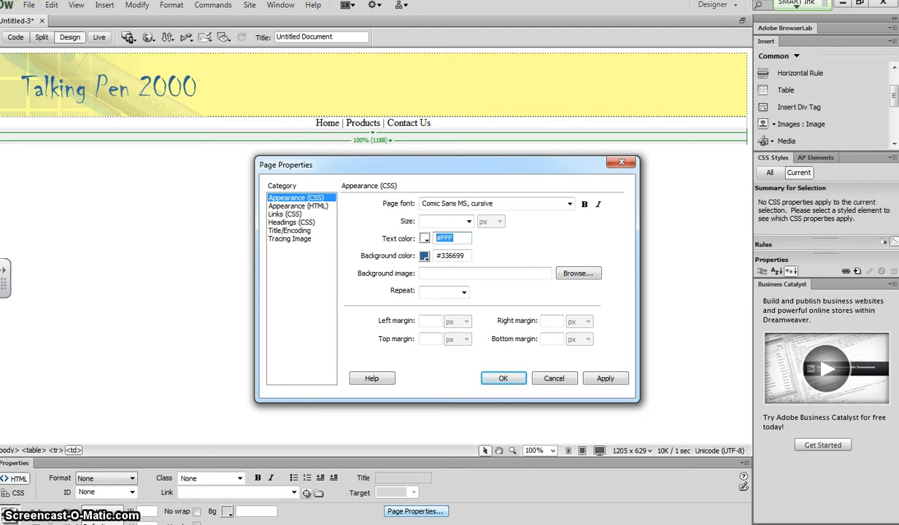
{"action": "type", "text": "#ffff99"}
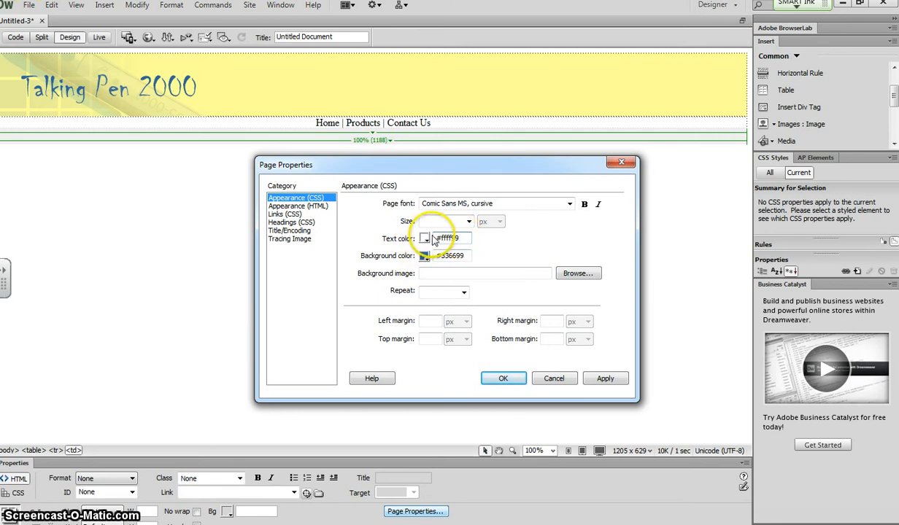
{"action": "left_click", "coordinate": [602, 378]}
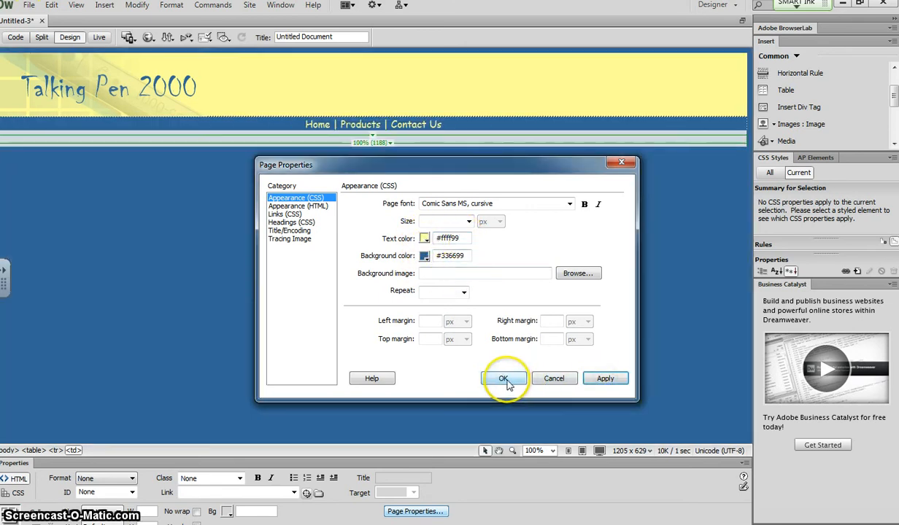
{"action": "left_click", "coordinate": [503, 380]}
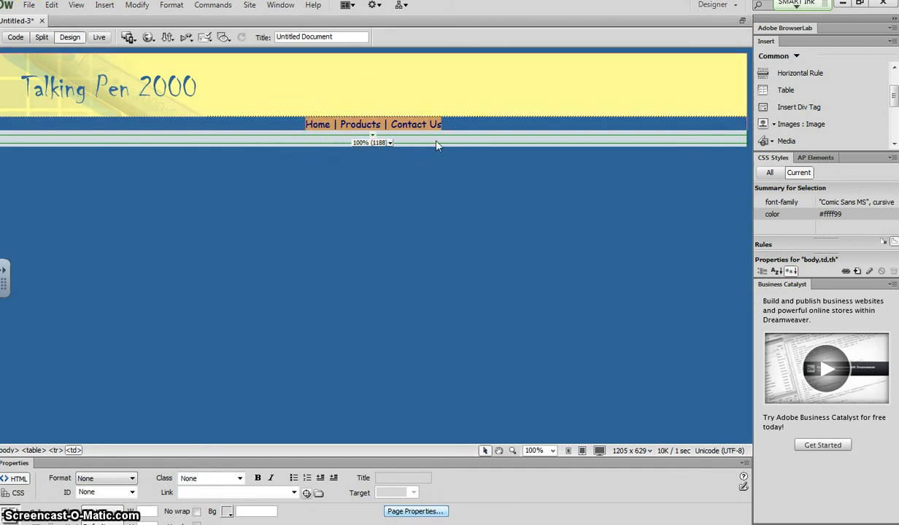
Set the page background image to the background file from the STUDENT_FILES Lesson 04 folder.
{"action": "left_click", "coordinate": [370, 173]}
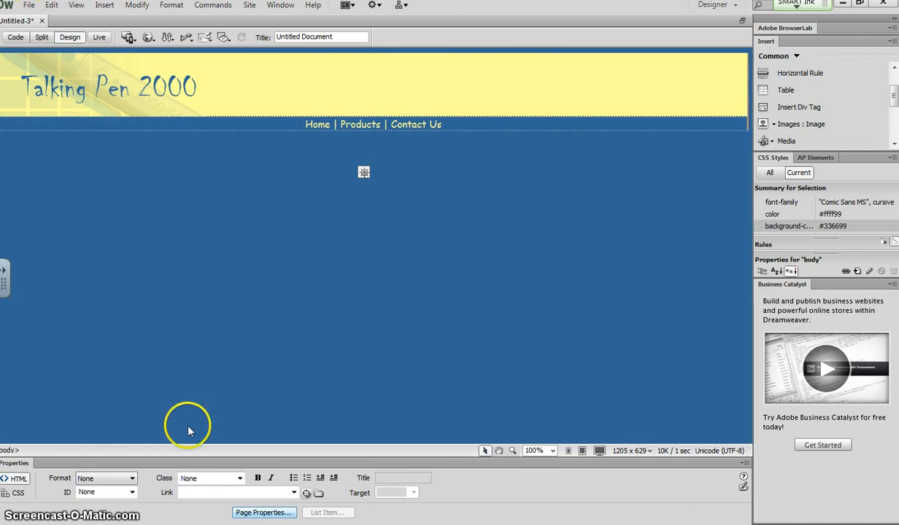
{"action": "left_click", "coordinate": [249, 512]}
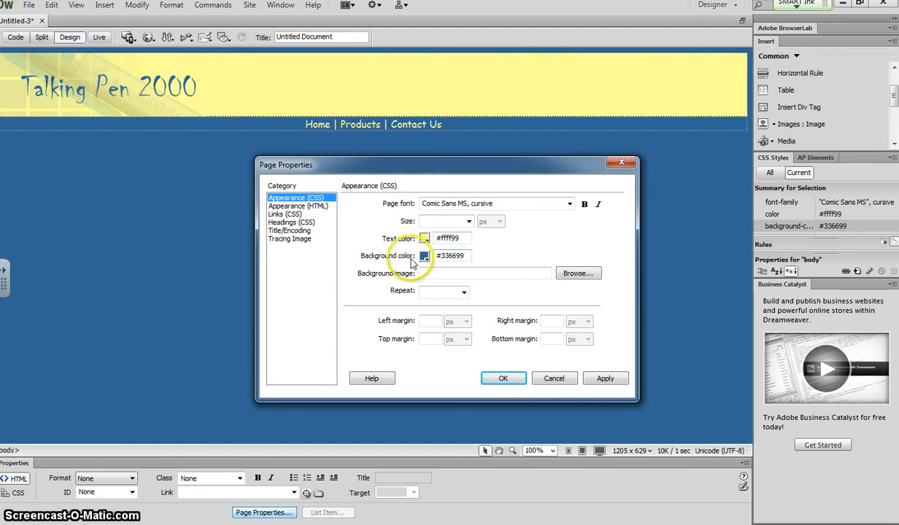
{"action": "left_click", "coordinate": [580, 275]}
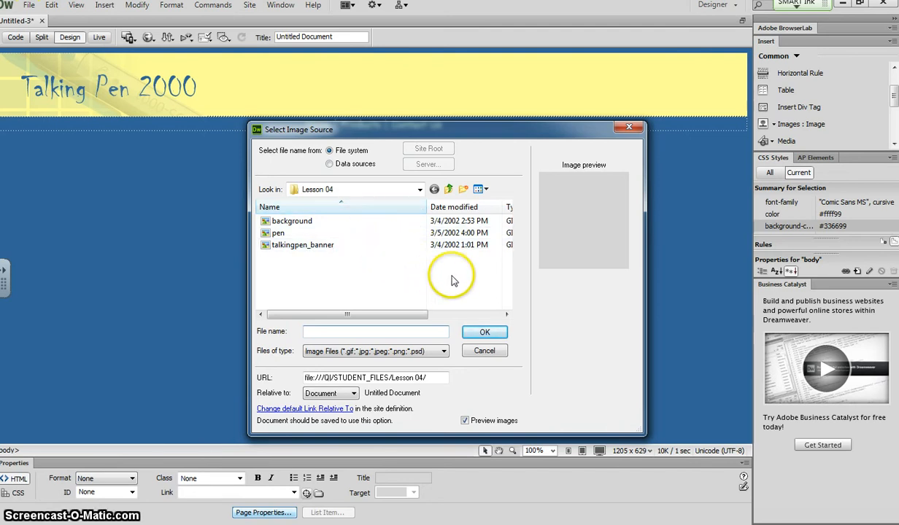
{"action": "left_click", "coordinate": [630, 126]}
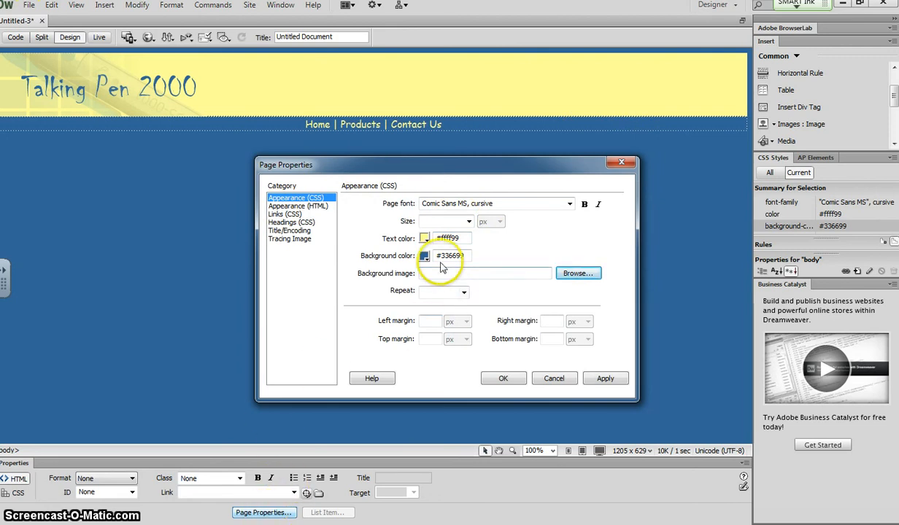
{"action": "left_click", "coordinate": [573, 284]}
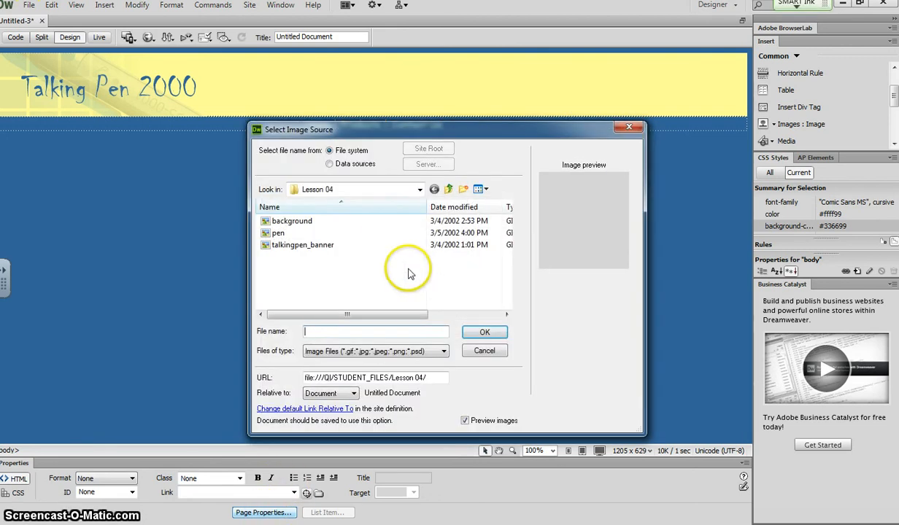
{"action": "left_click", "coordinate": [420, 189]}
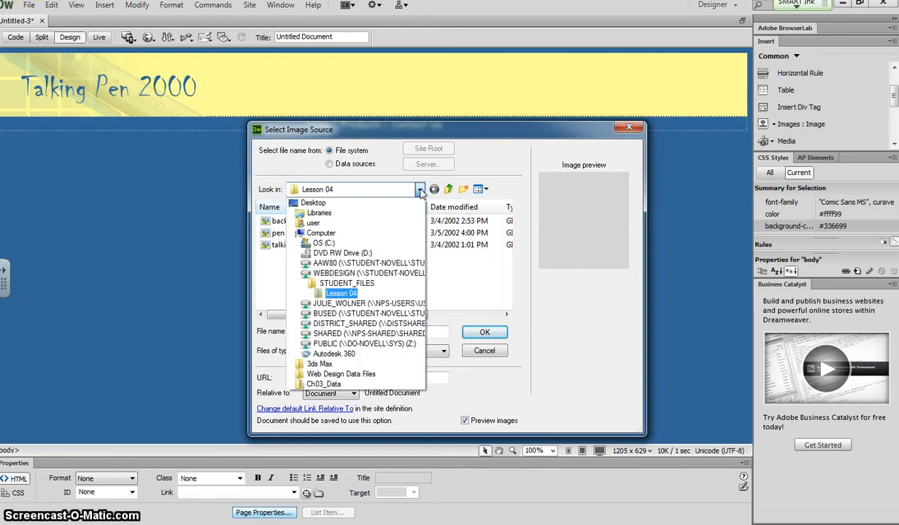
{"action": "left_click", "coordinate": [333, 273]}
{"action": "left_click", "coordinate": [328, 270]}
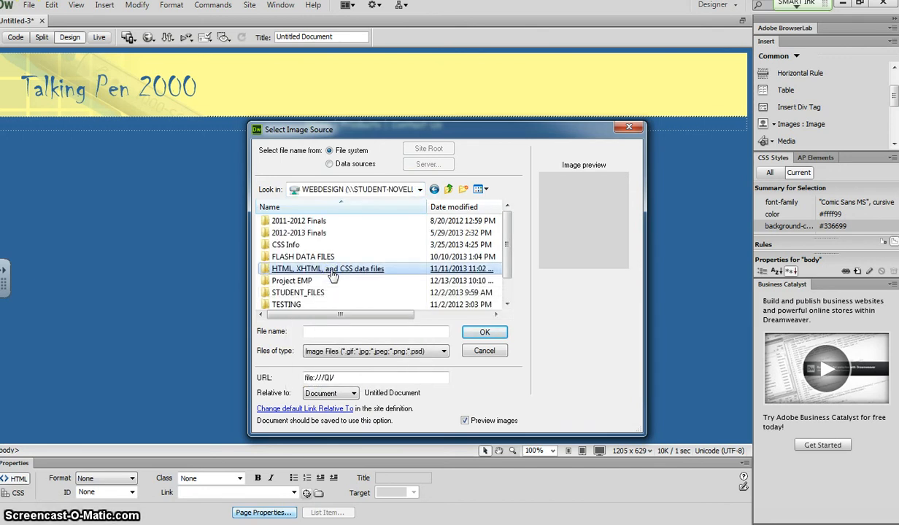
{"action": "left_click", "coordinate": [305, 294]}
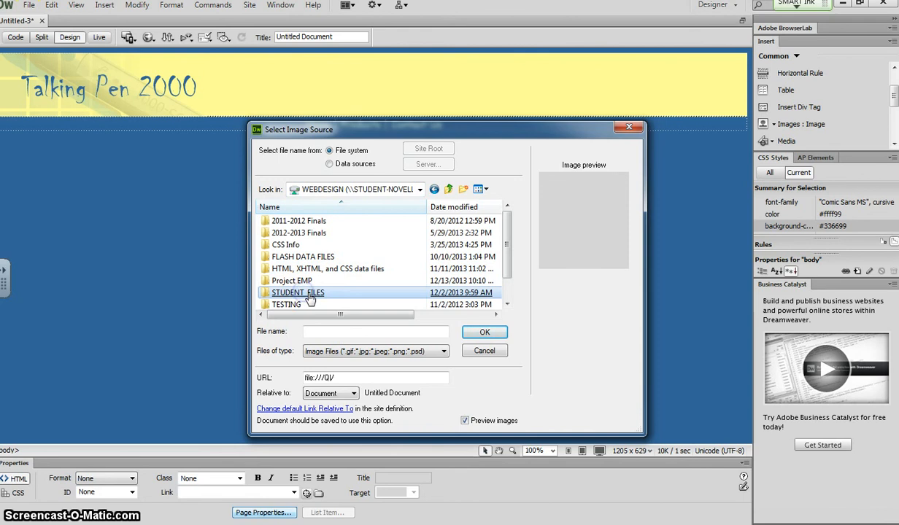
{"action": "double_click", "coordinate": [308, 295]}
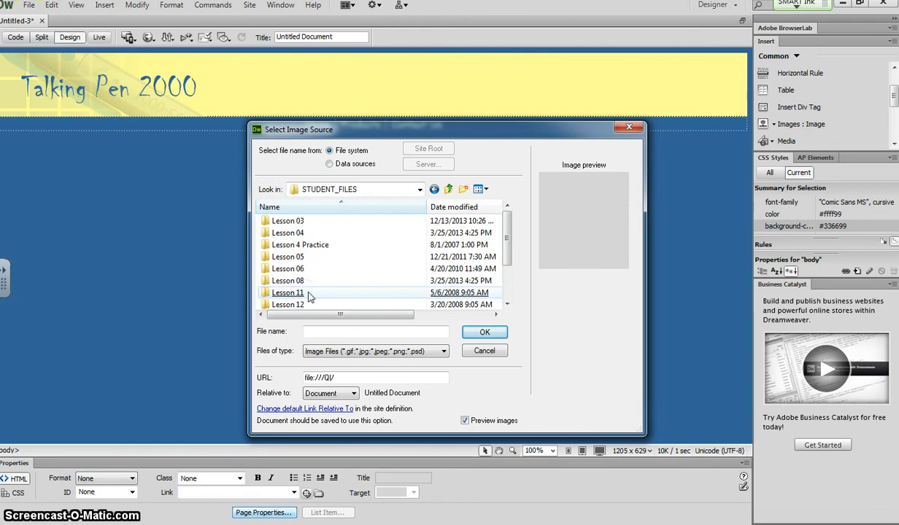
{"action": "left_click", "coordinate": [290, 233]}
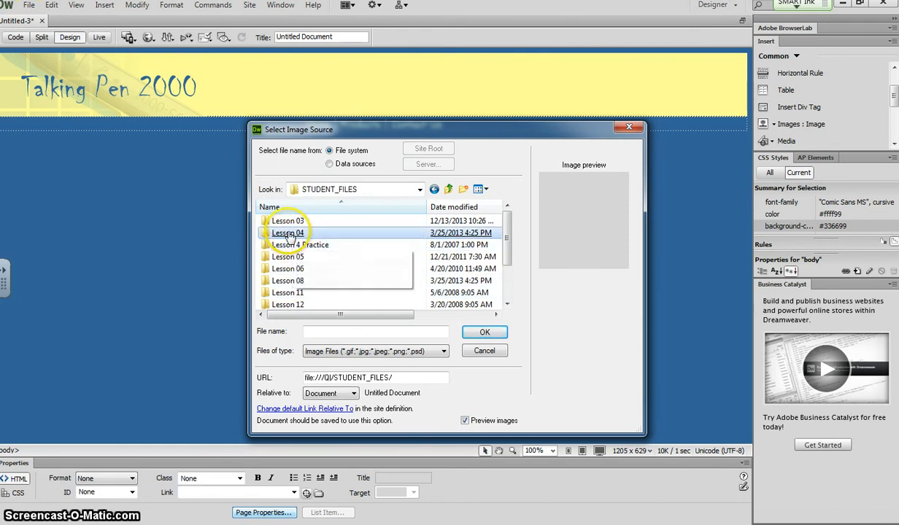
{"action": "double_click", "coordinate": [289, 234]}
{"action": "left_click", "coordinate": [284, 234]}
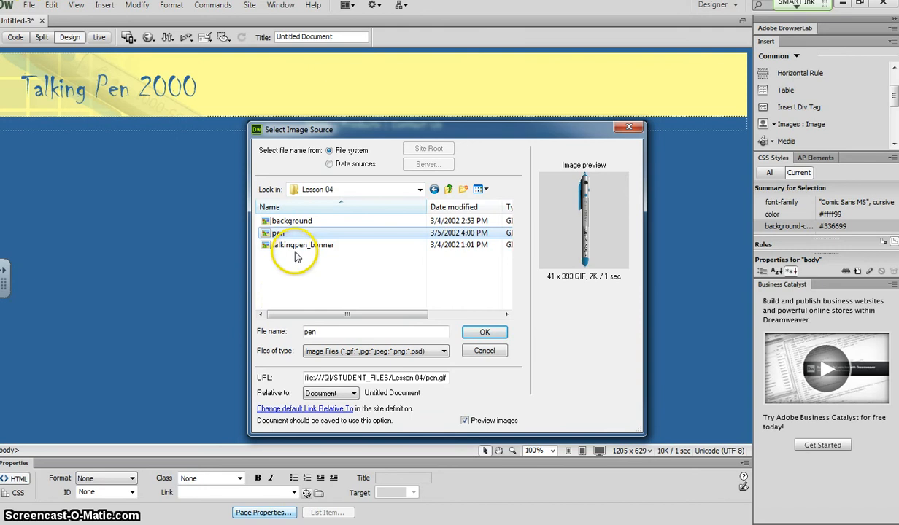
{"action": "left_click", "coordinate": [297, 248]}
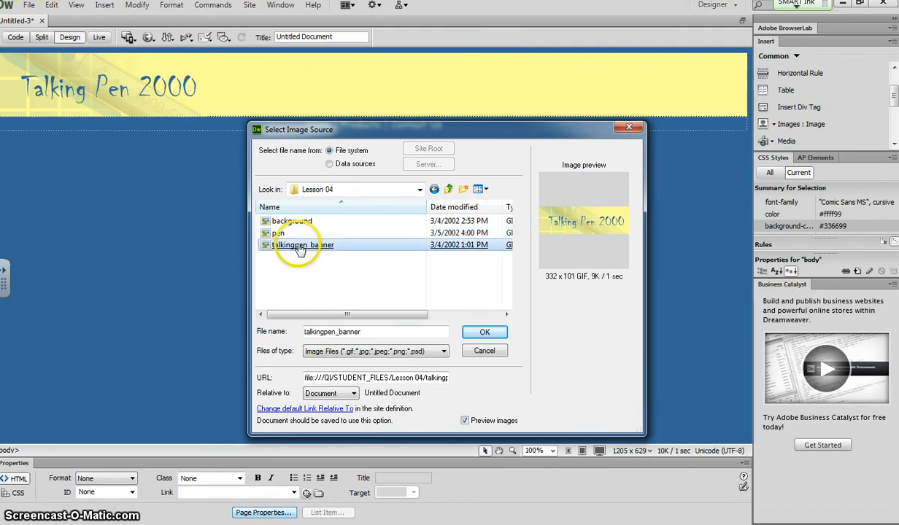
{"action": "left_click", "coordinate": [291, 223]}
{"action": "double_click", "coordinate": [292, 222]}
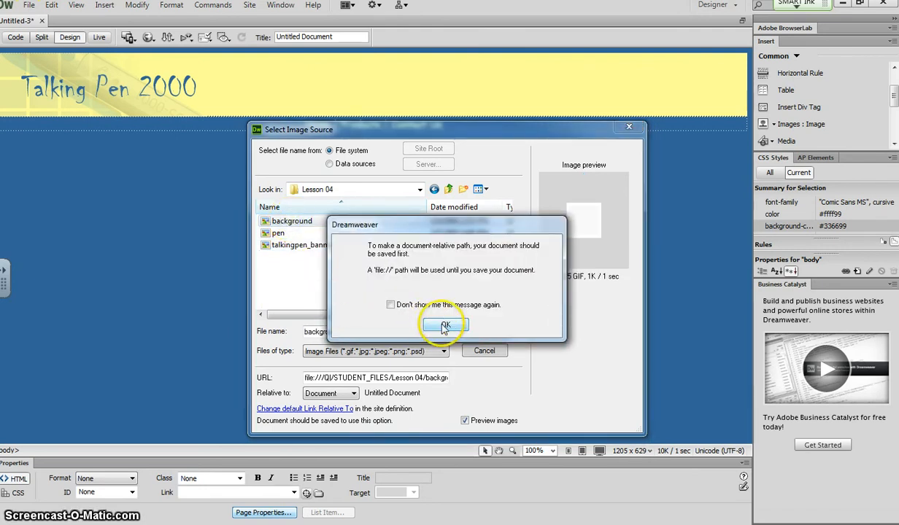
{"action": "left_click", "coordinate": [445, 326]}
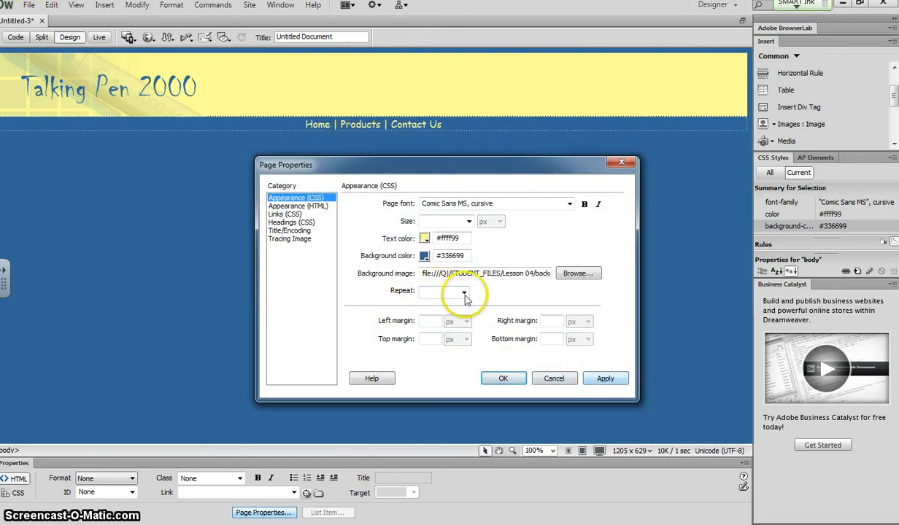
Change the page background colour to #FFFFFF and apply the page properties.
{"action": "left_click_drag", "start_coordinate": [460, 257], "coordinate": [410, 252]}
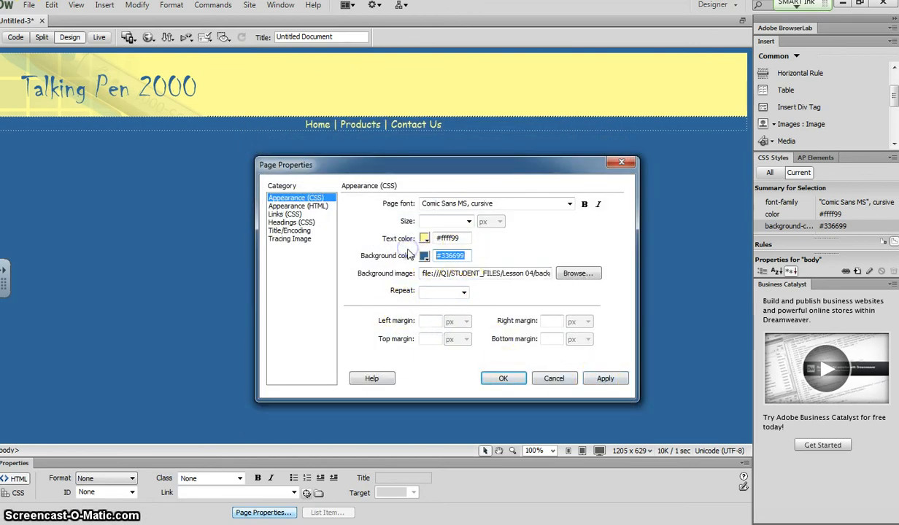
{"action": "key", "text": "Delete"}
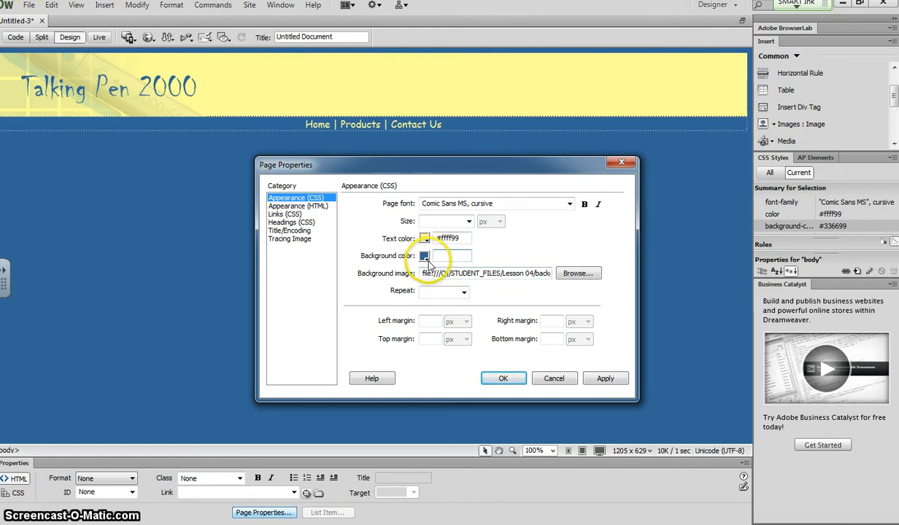
{"action": "left_click", "coordinate": [426, 258]}
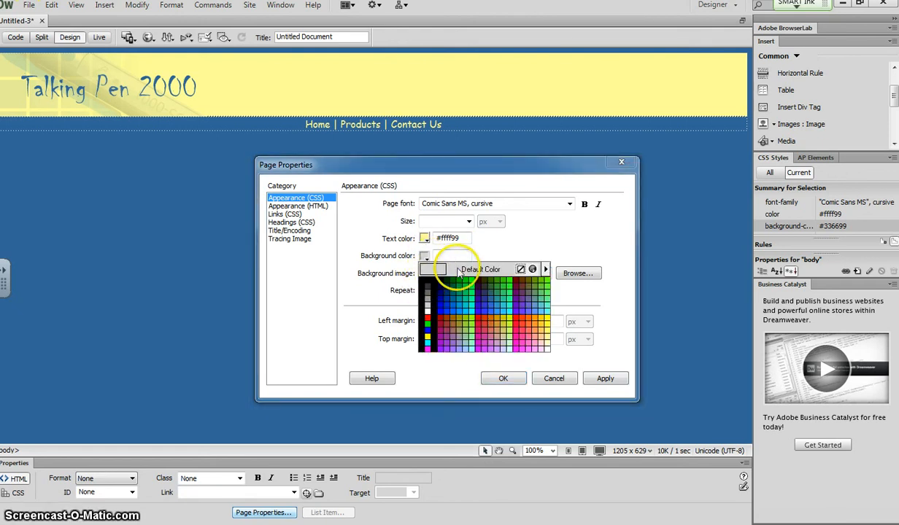
{"action": "left_click", "coordinate": [429, 306]}
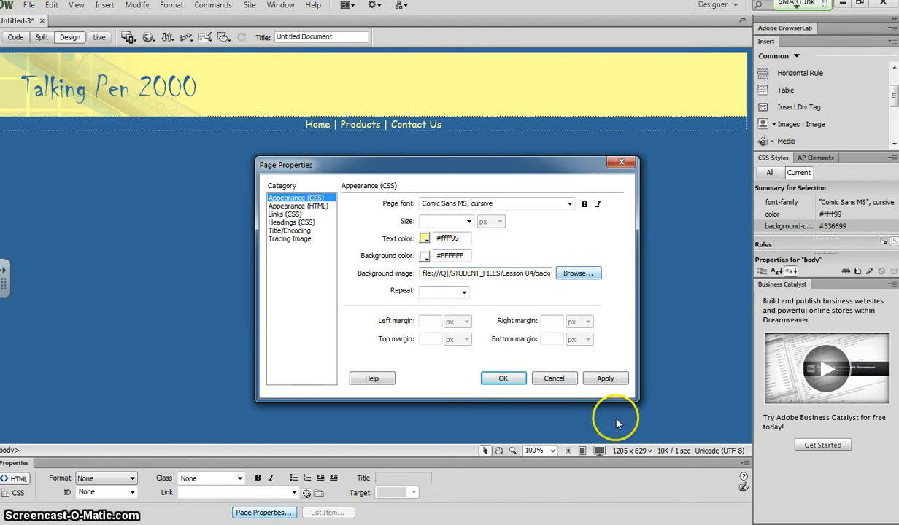
{"action": "left_click", "coordinate": [605, 378]}
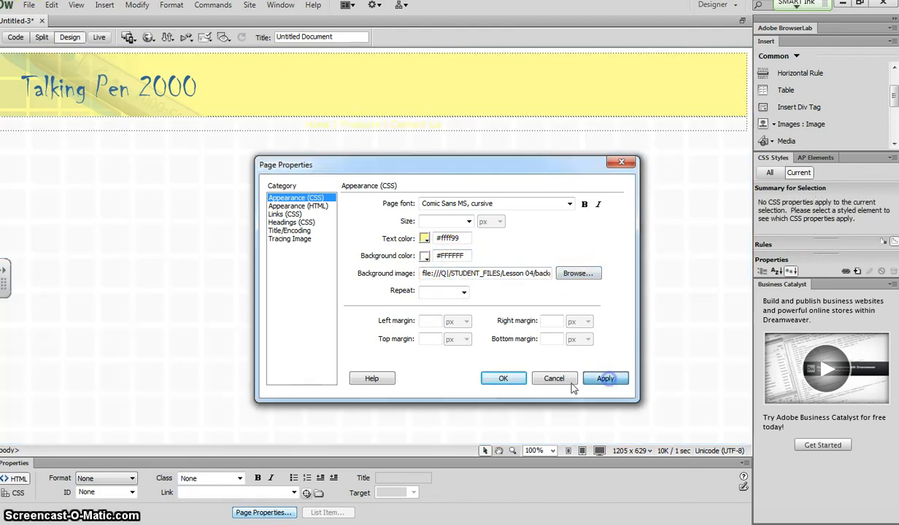
{"action": "left_click", "coordinate": [504, 379]}
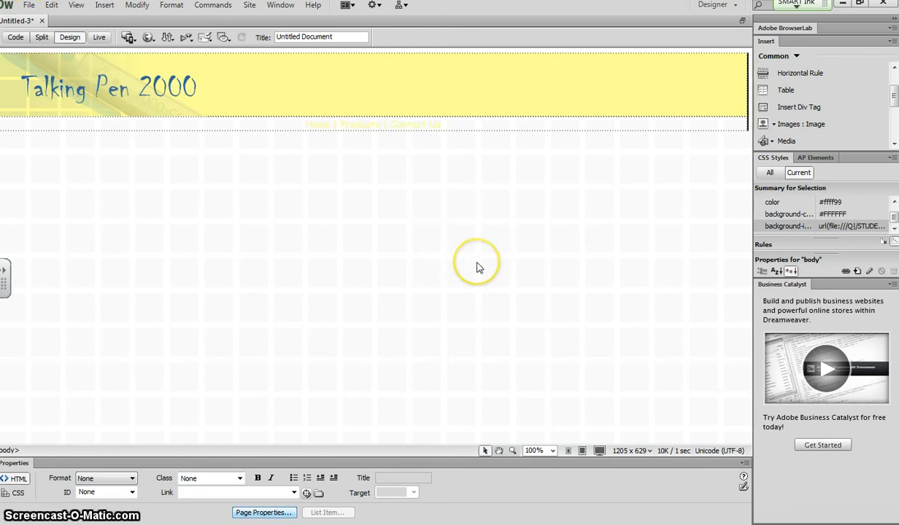
Set the navigation cell's background colour to #336699.
{"action": "left_click", "coordinate": [497, 121]}
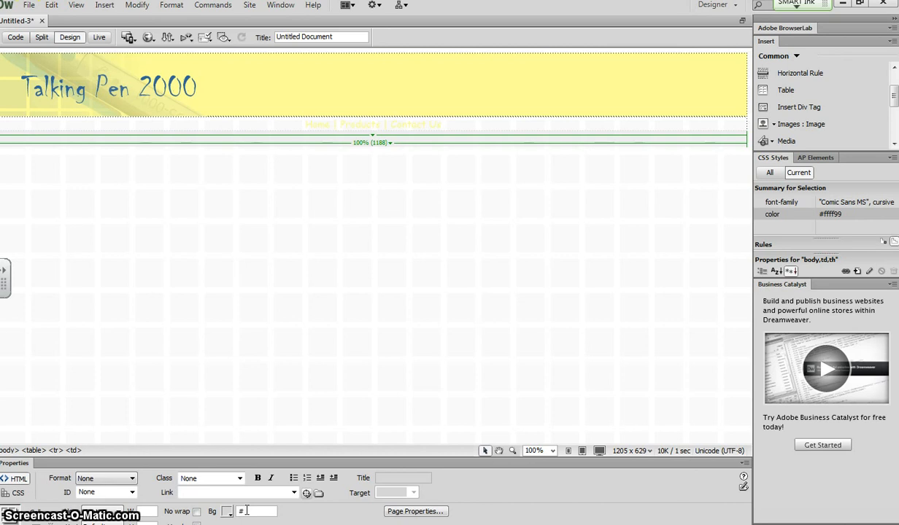
{"action": "type", "text": "336699"}
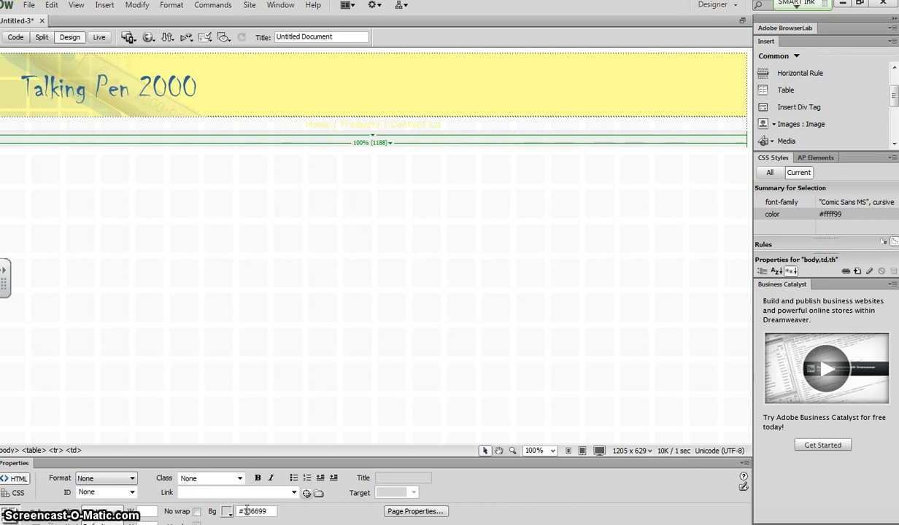
{"action": "key", "text": "Return"}
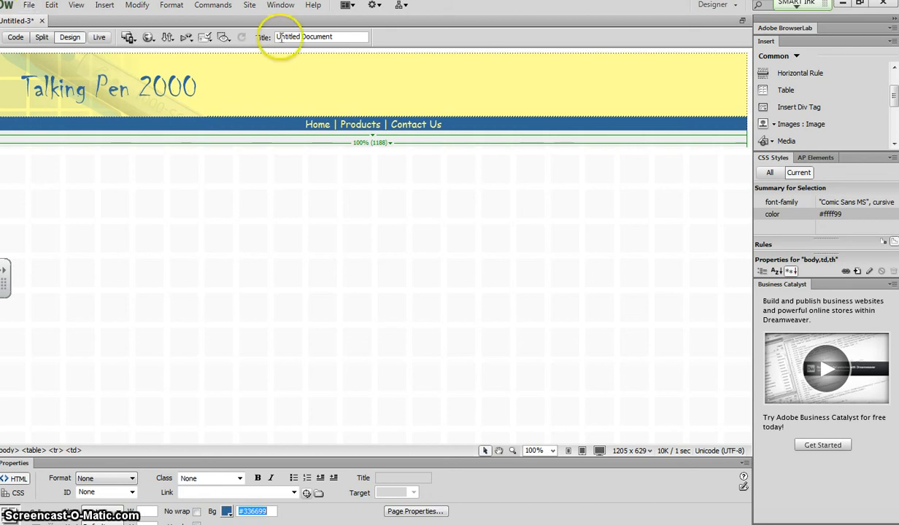
Set the page title to "Home Page Talking Pen".
{"action": "left_click_drag", "start_coordinate": [341, 38], "coordinate": [259, 37]}
{"action": "type", "text": "H"}
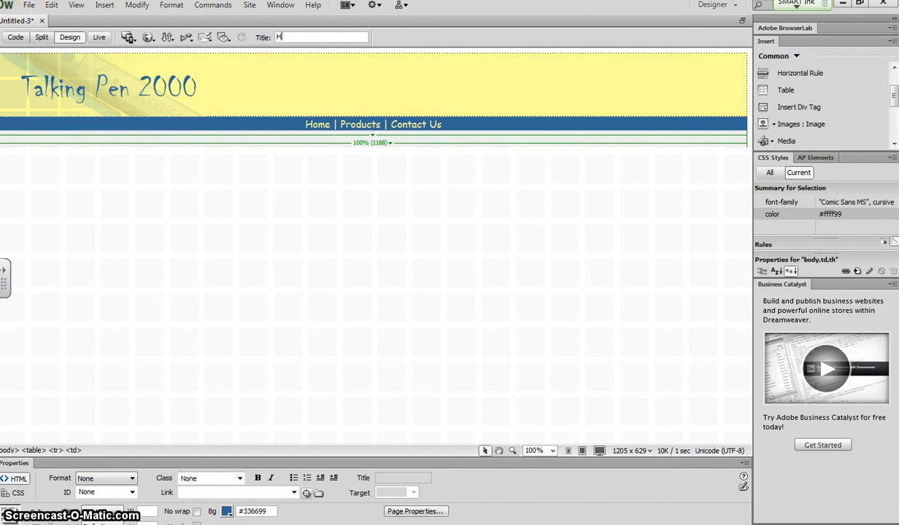
{"action": "type", "text": "ome Page Talking Pen"}
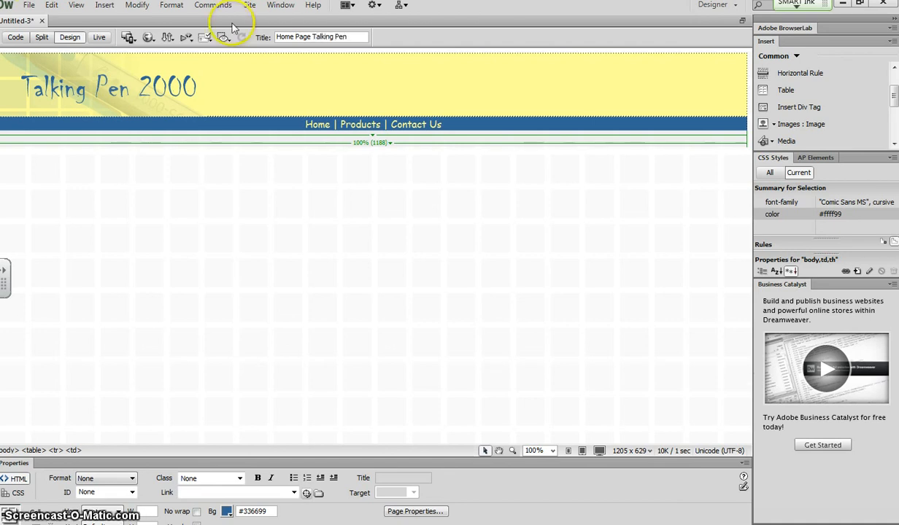
Save the page as an HTML document named "Home Page Talking Pen" in the Dreamweaver 2013 folder, copying its dependent files.
{"action": "left_click", "coordinate": [29, 6]}
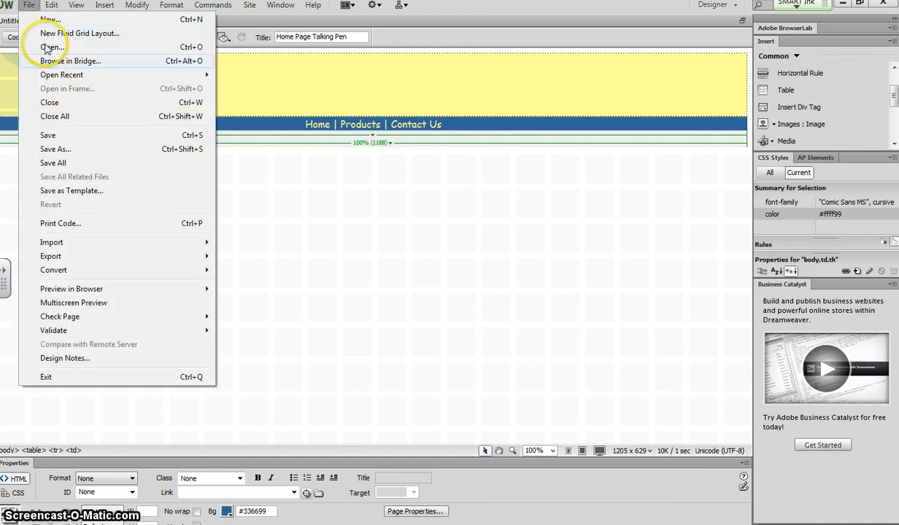
{"action": "left_click", "coordinate": [64, 149]}
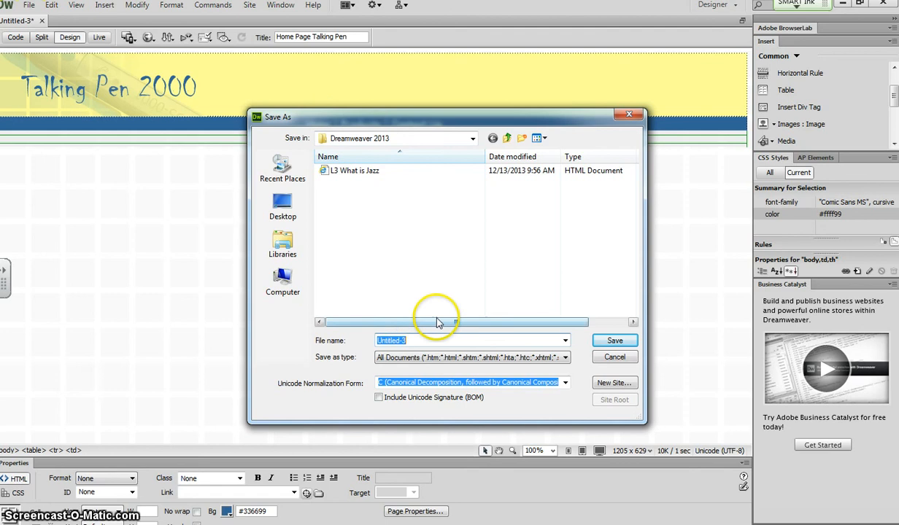
{"action": "left_click", "coordinate": [566, 358]}
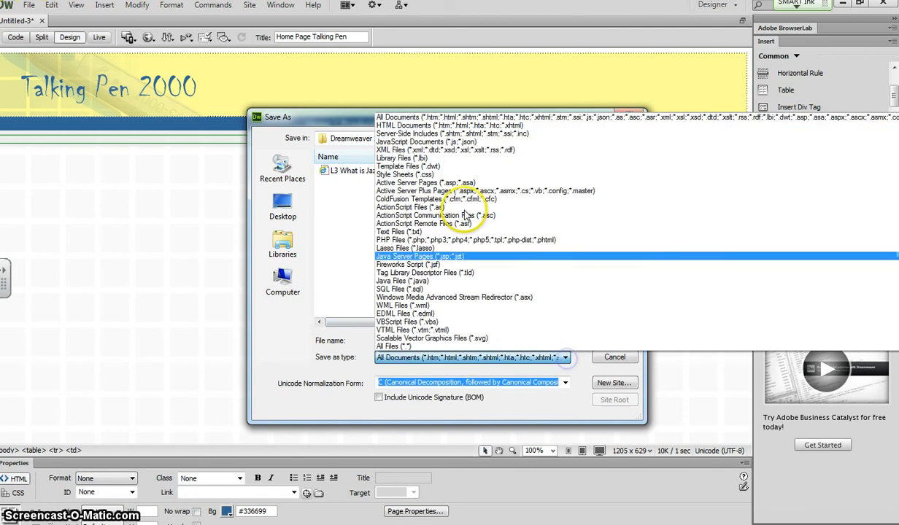
{"action": "left_click", "coordinate": [413, 125]}
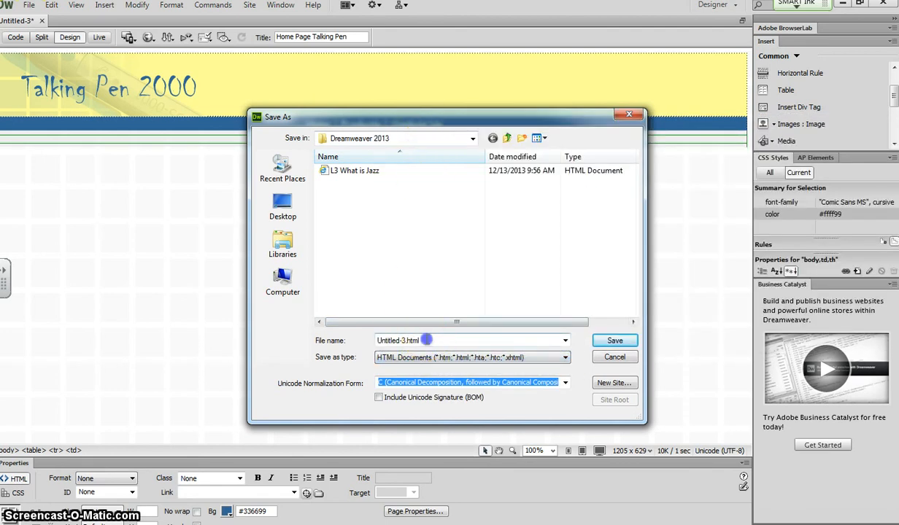
{"action": "left_click_drag", "start_coordinate": [428, 340], "coordinate": [325, 334]}
{"action": "type", "text": "Home Page Talking Pen"}
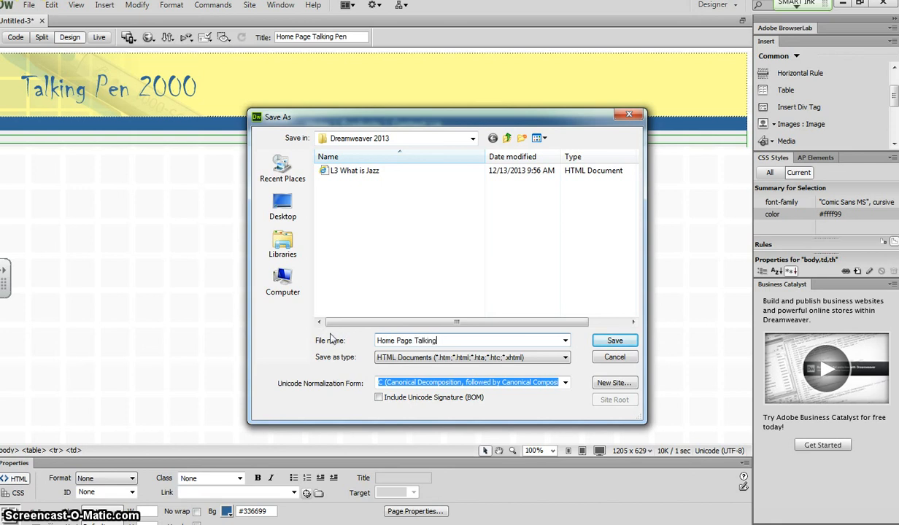
{"action": "left_click", "coordinate": [612, 341]}
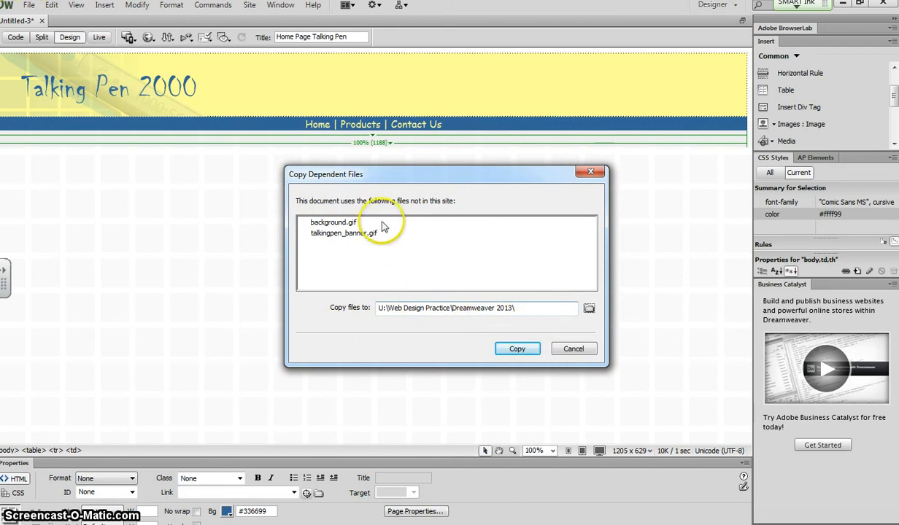
{"action": "left_click", "coordinate": [516, 350]}
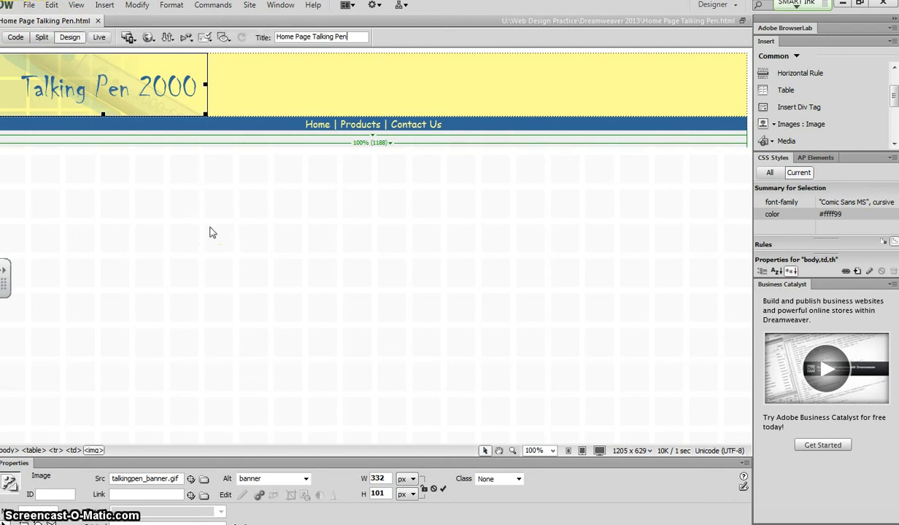
Link the Home text in the navigation bar to the "Home Page Talking Pen" file.
{"action": "left_click", "coordinate": [312, 124]}
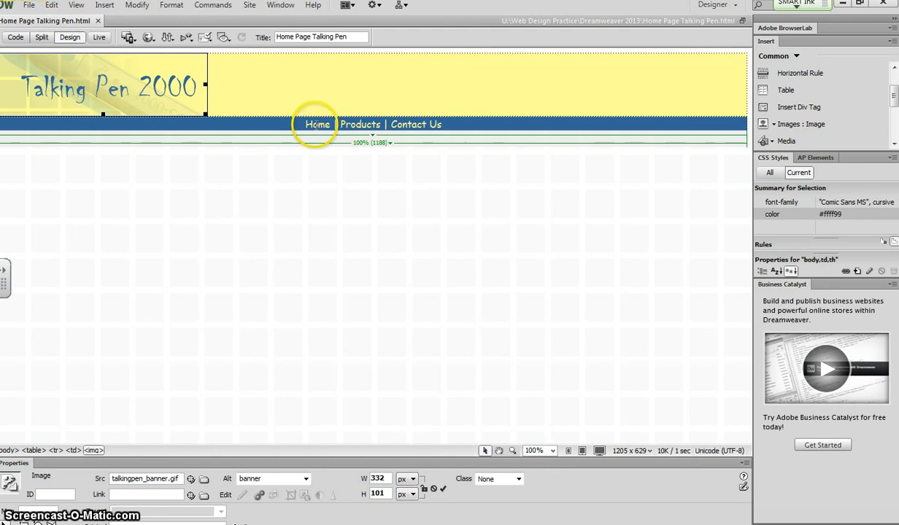
{"action": "left_click", "coordinate": [326, 124]}
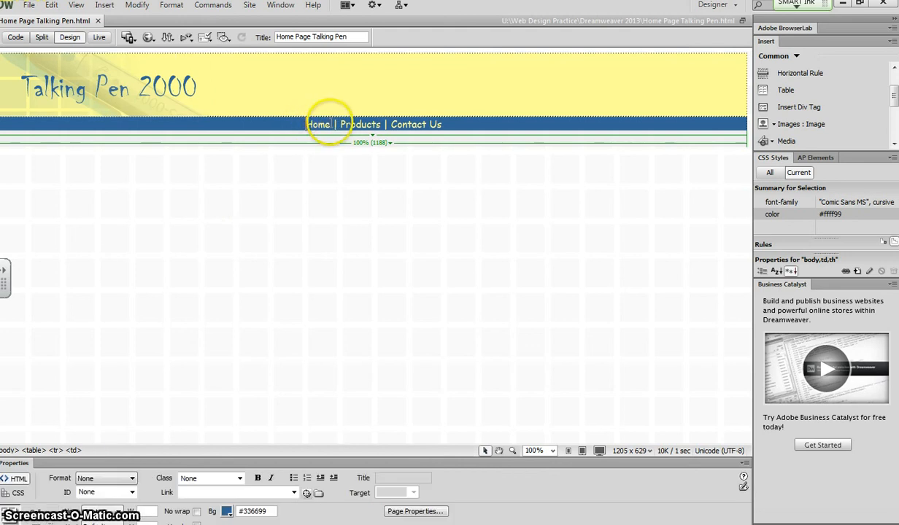
{"action": "left_click_drag", "start_coordinate": [334, 124], "coordinate": [308, 125]}
{"action": "left_click", "coordinate": [309, 175]}
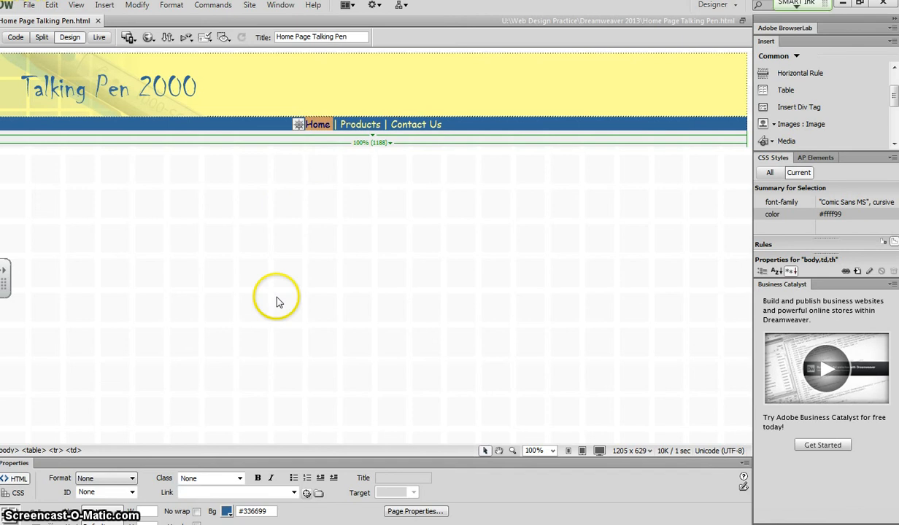
{"action": "left_click", "coordinate": [318, 494]}
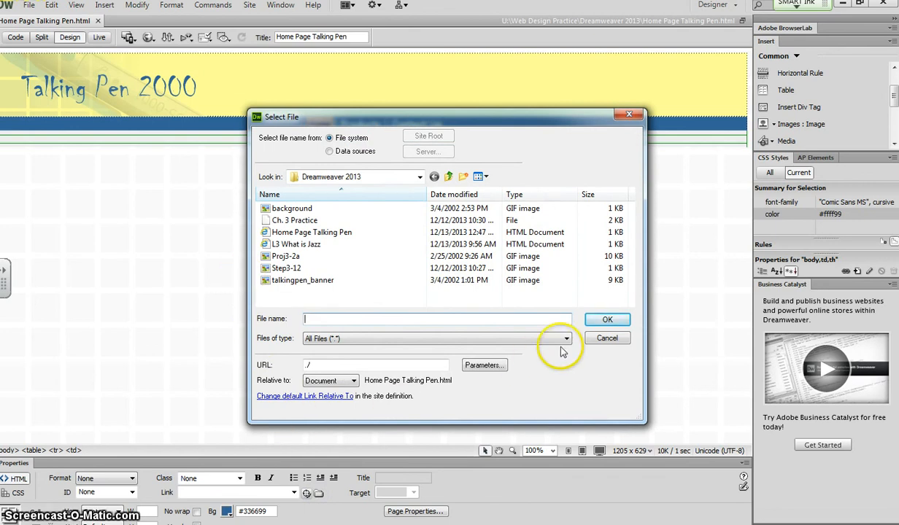
{"action": "left_click", "coordinate": [605, 338]}
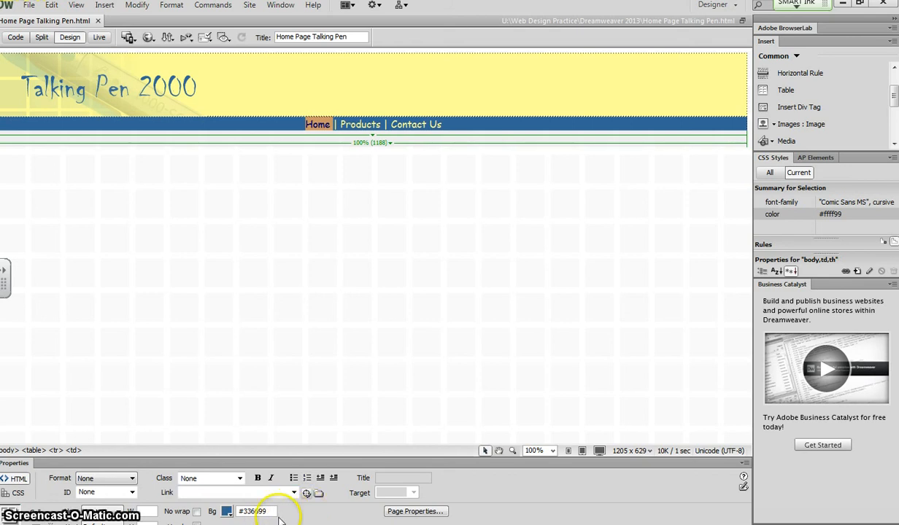
{"action": "left_click", "coordinate": [318, 494]}
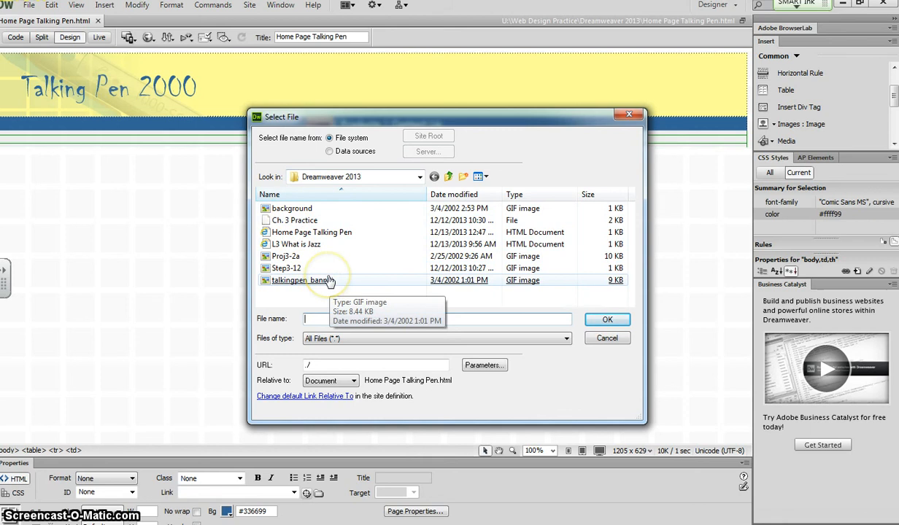
{"action": "left_click", "coordinate": [328, 234]}
{"action": "key", "text": "Return"}
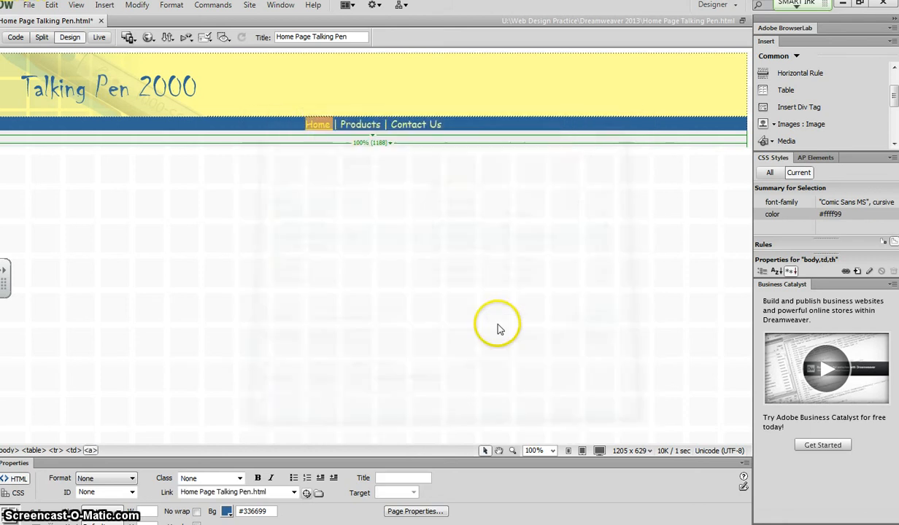
Insert a table below the navigation bar with 2 rows, 2 columns, 50 percent width and a 1-pixel border.
{"action": "left_click", "coordinate": [347, 175]}
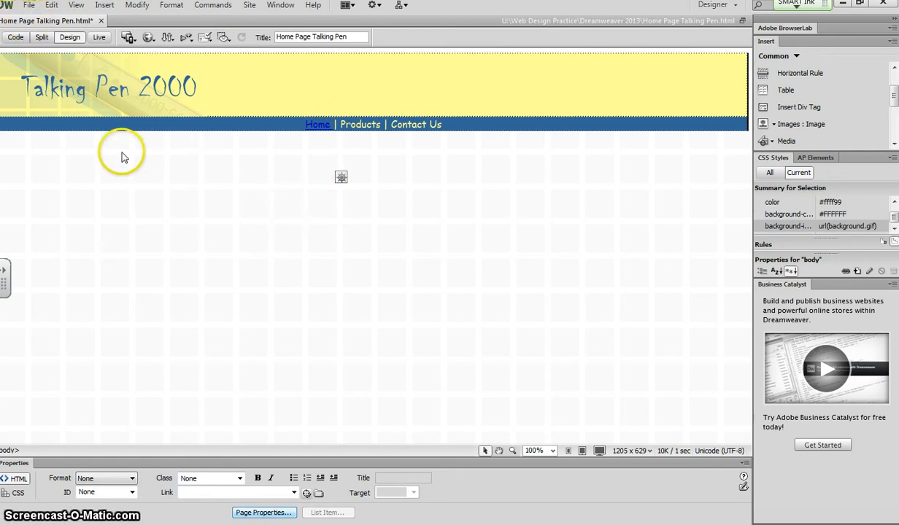
{"action": "left_click", "coordinate": [282, 155]}
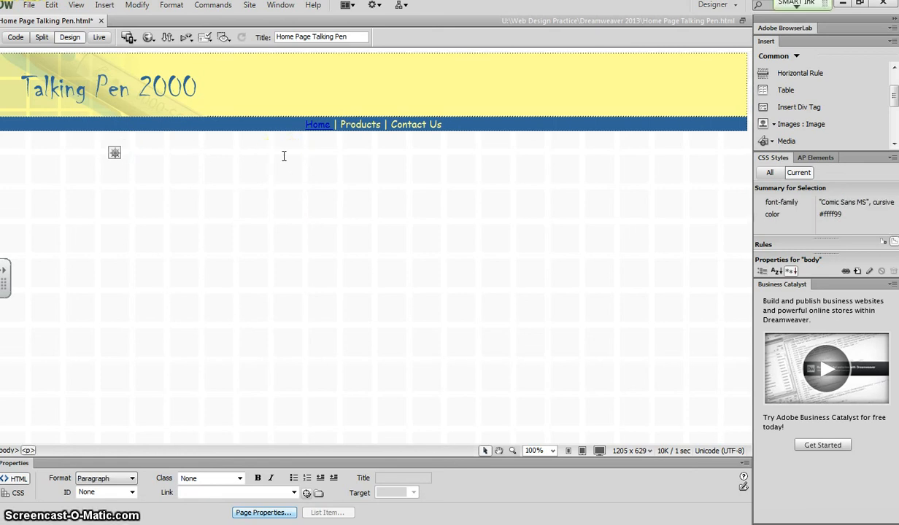
{"action": "left_click", "coordinate": [284, 156]}
{"action": "left_click", "coordinate": [114, 159]}
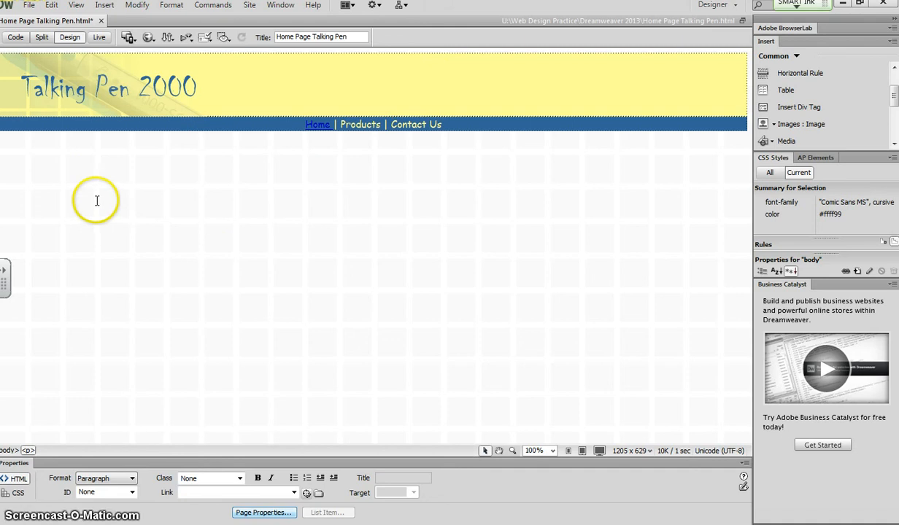
{"action": "left_click", "coordinate": [779, 89]}
{"action": "double_click", "coordinate": [434, 172]}
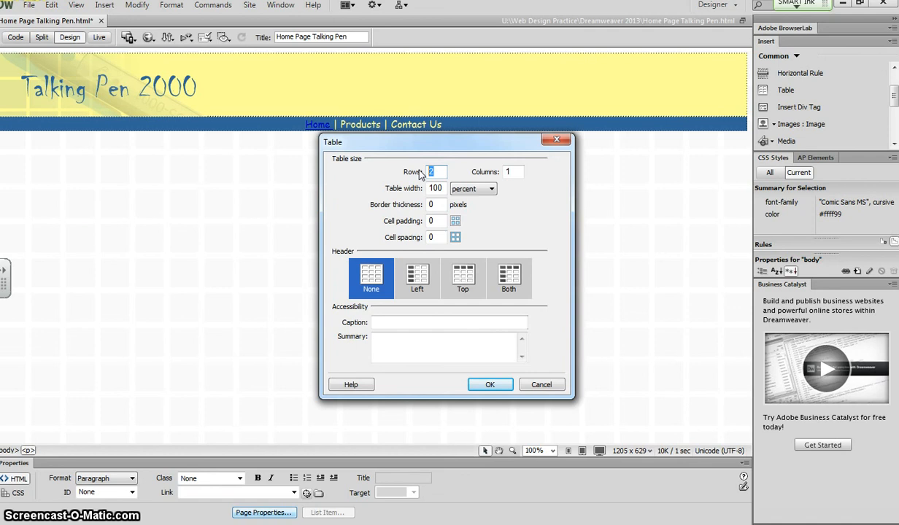
{"action": "double_click", "coordinate": [508, 171]}
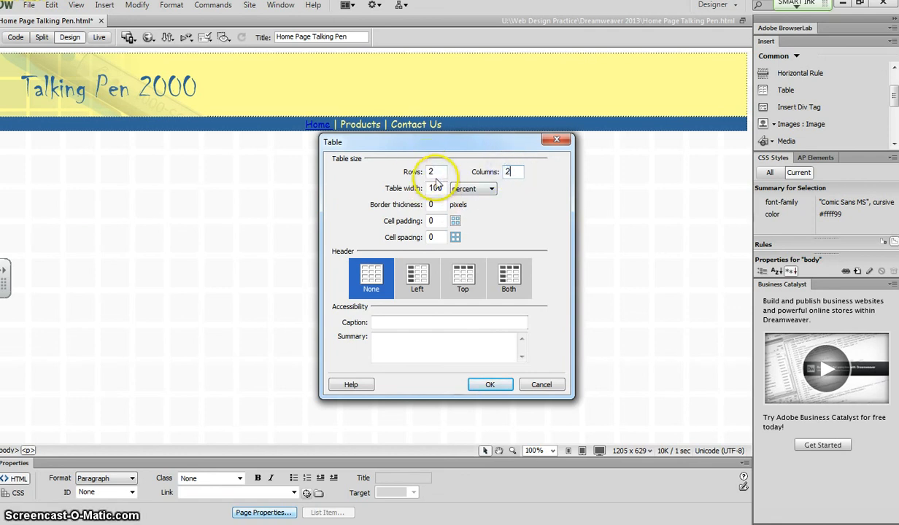
{"action": "left_click", "coordinate": [491, 189]}
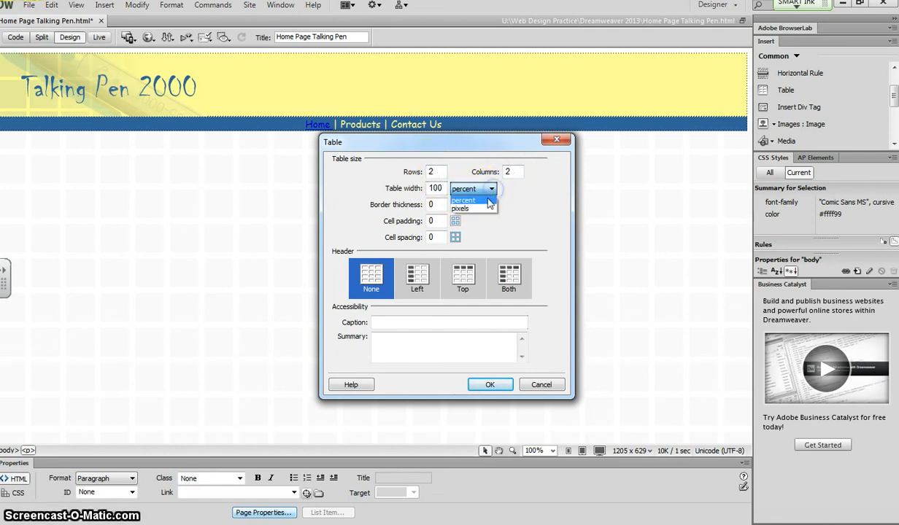
{"action": "left_click", "coordinate": [490, 190]}
{"action": "left_click", "coordinate": [445, 186]}
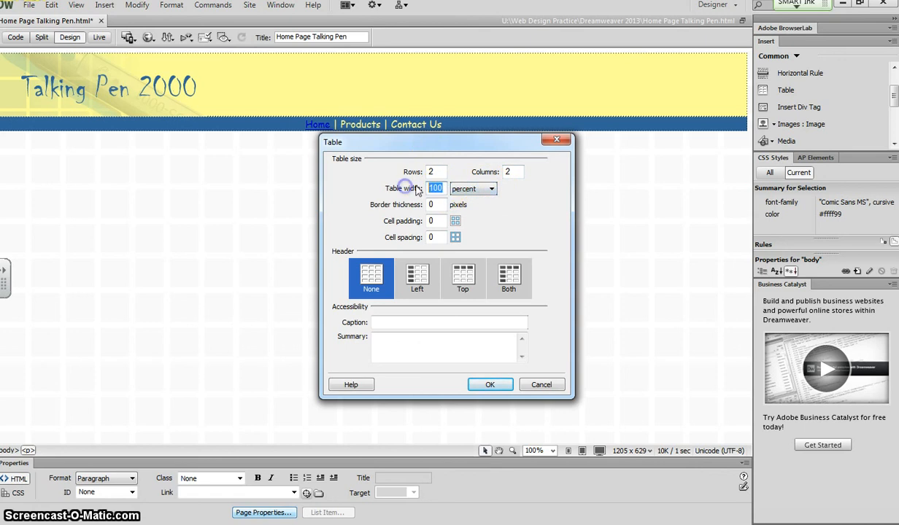
{"action": "type", "text": "50"}
{"action": "left_click", "coordinate": [440, 221]}
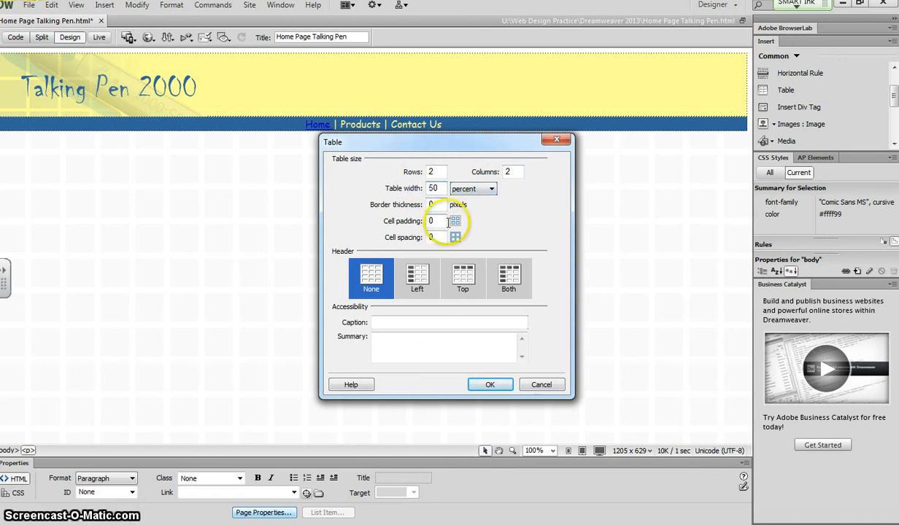
{"action": "left_click_drag", "start_coordinate": [437, 204], "coordinate": [407, 204]}
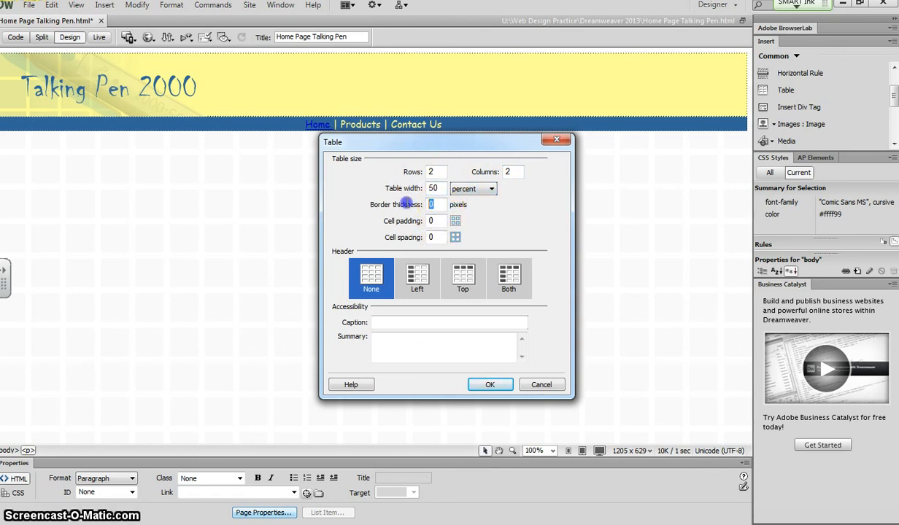
{"action": "type", "text": "1"}
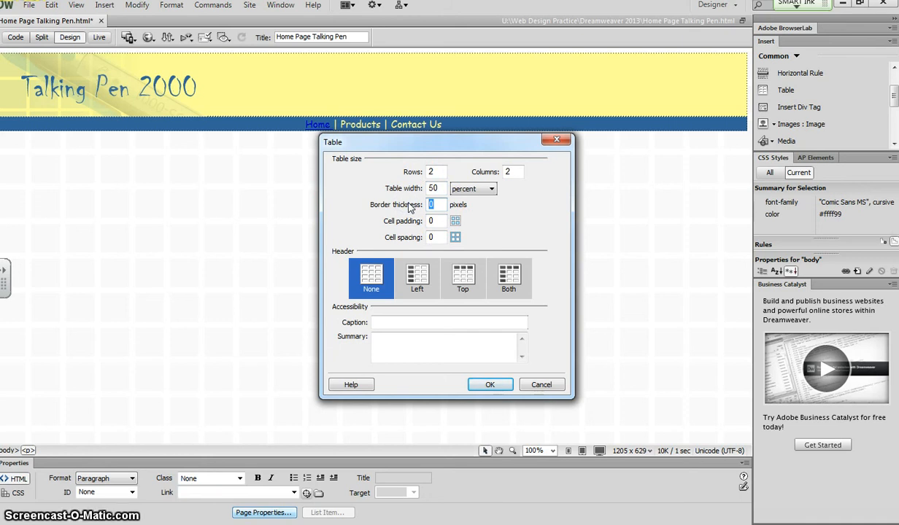
{"action": "left_click", "coordinate": [490, 384]}
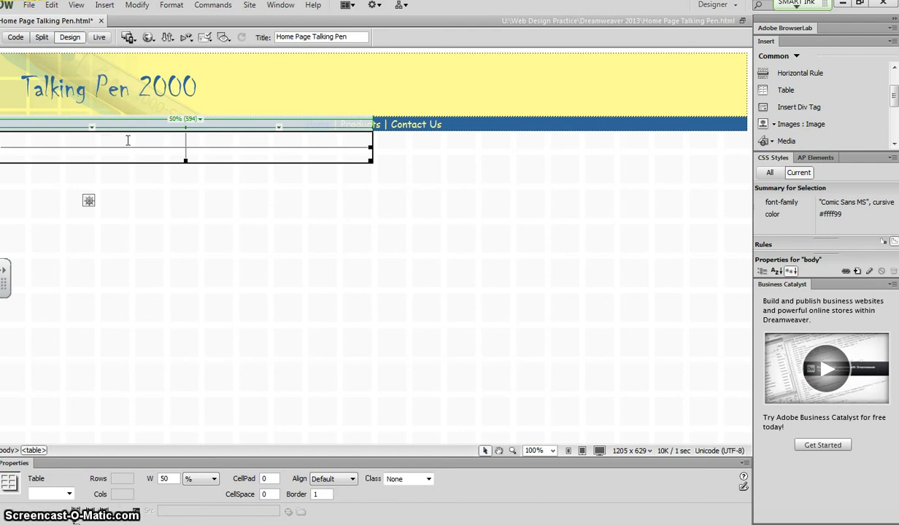
Insert the pen image into the new table's first cell, copying the file into the Dreamweaver 2013 folder with alt text pen.
{"action": "left_click", "coordinate": [127, 140]}
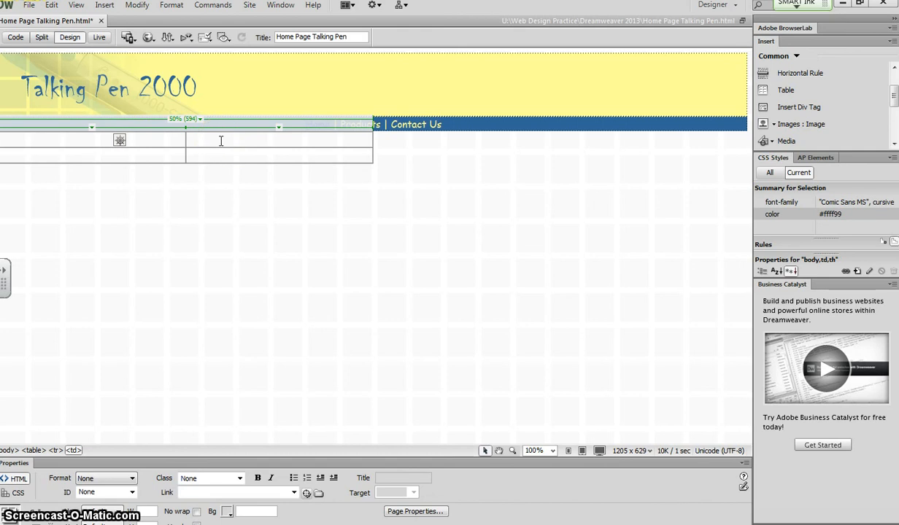
{"action": "left_click", "coordinate": [81, 138]}
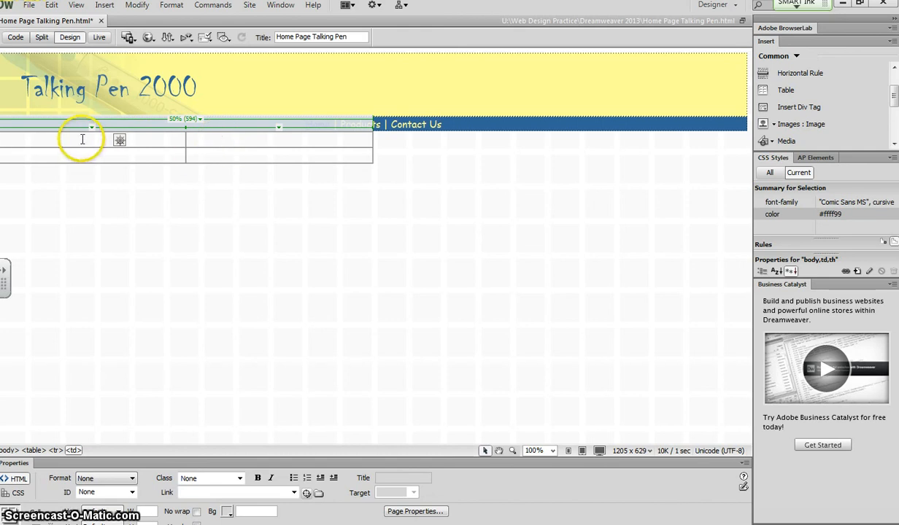
{"action": "left_click", "coordinate": [123, 513]}
{"action": "left_click", "coordinate": [95, 523]}
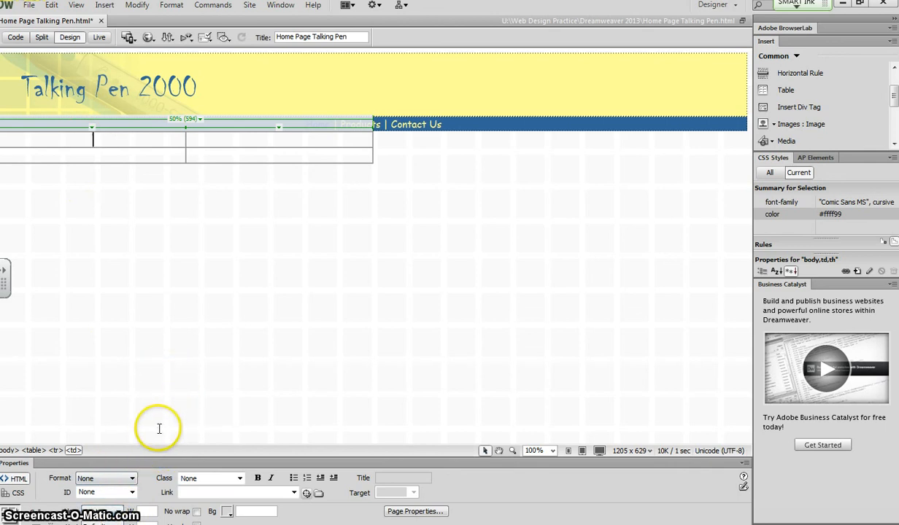
{"action": "left_click", "coordinate": [104, 6]}
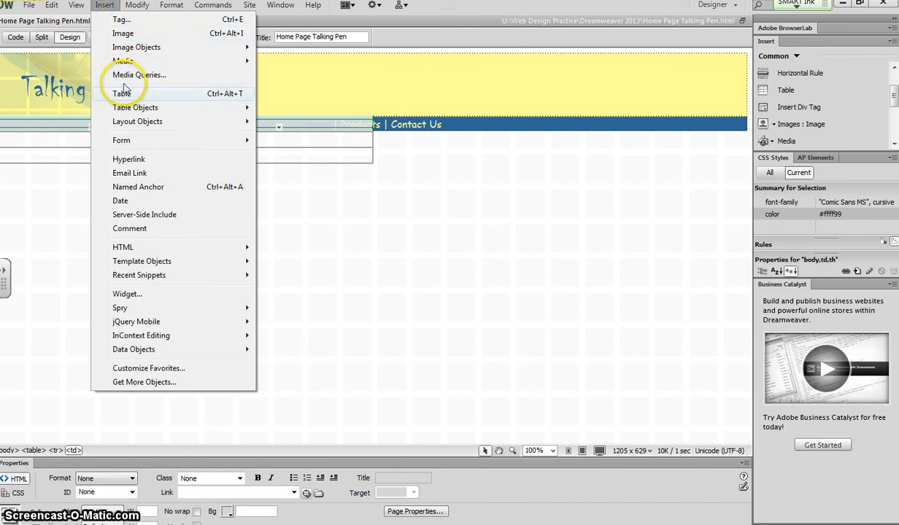
{"action": "left_click", "coordinate": [124, 34]}
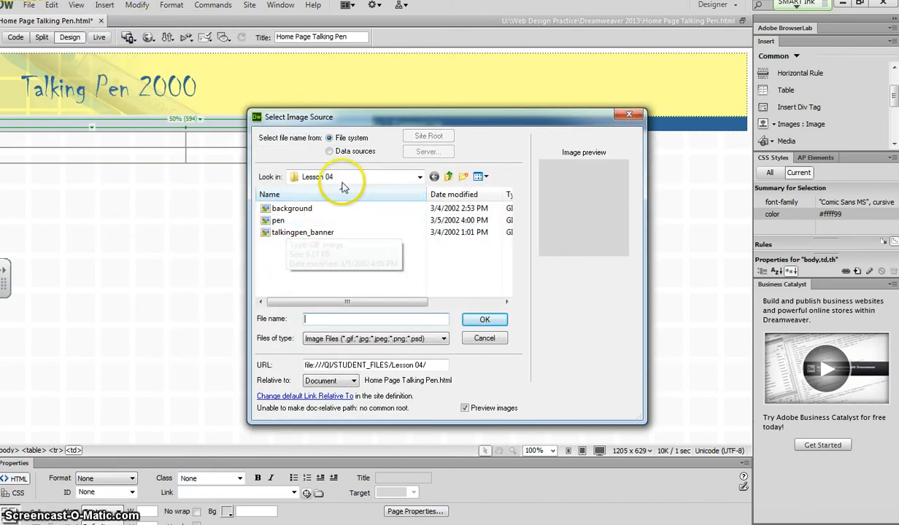
{"action": "left_click", "coordinate": [280, 221]}
{"action": "left_click", "coordinate": [475, 320]}
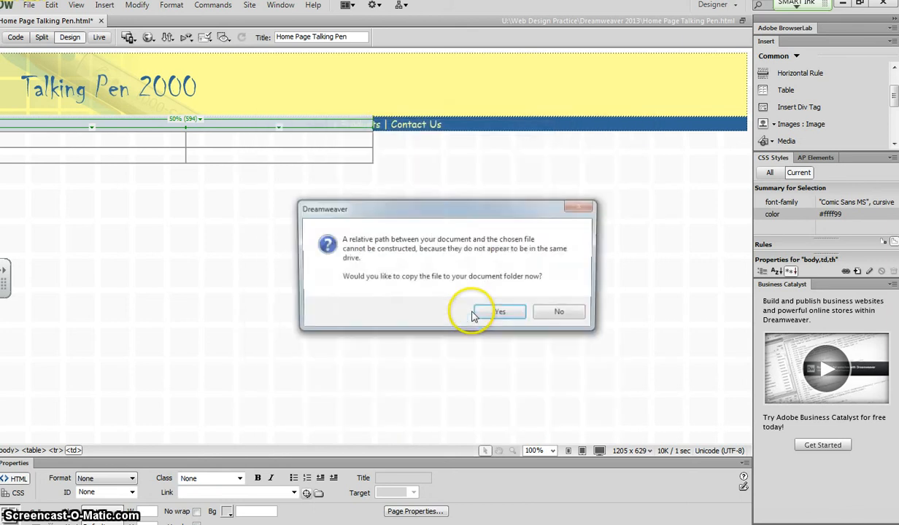
{"action": "left_click", "coordinate": [506, 313]}
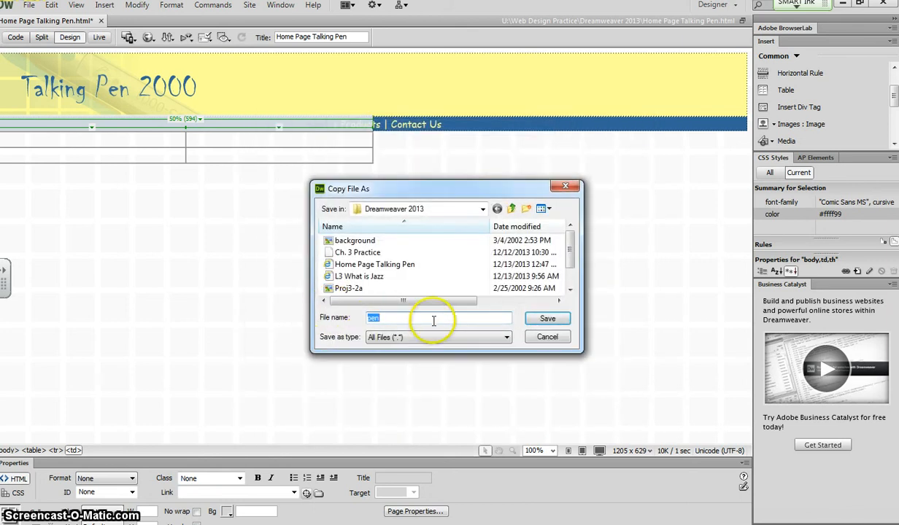
{"action": "left_click", "coordinate": [545, 319]}
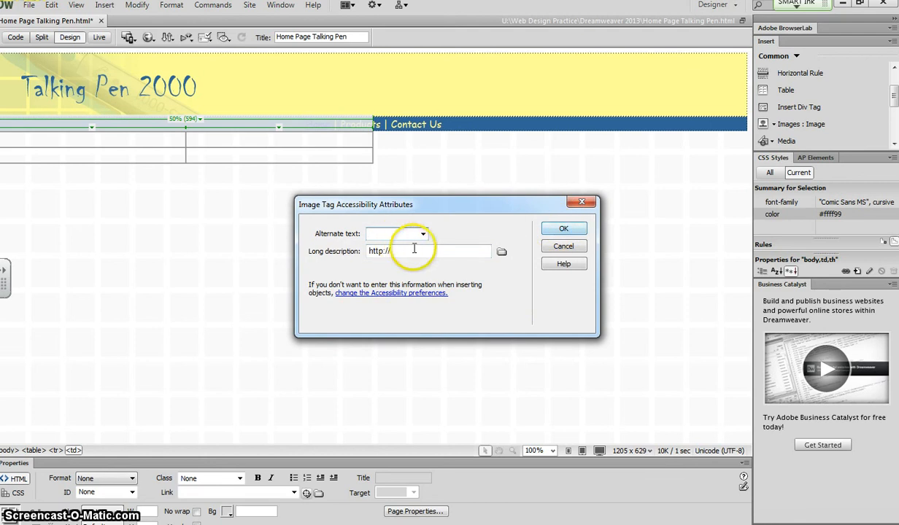
{"action": "left_click", "coordinate": [563, 229]}
Insert a nested table with 2 rows, 1 column, no set width and a 1-pixel border in the second cell.
{"action": "left_click", "coordinate": [275, 210]}
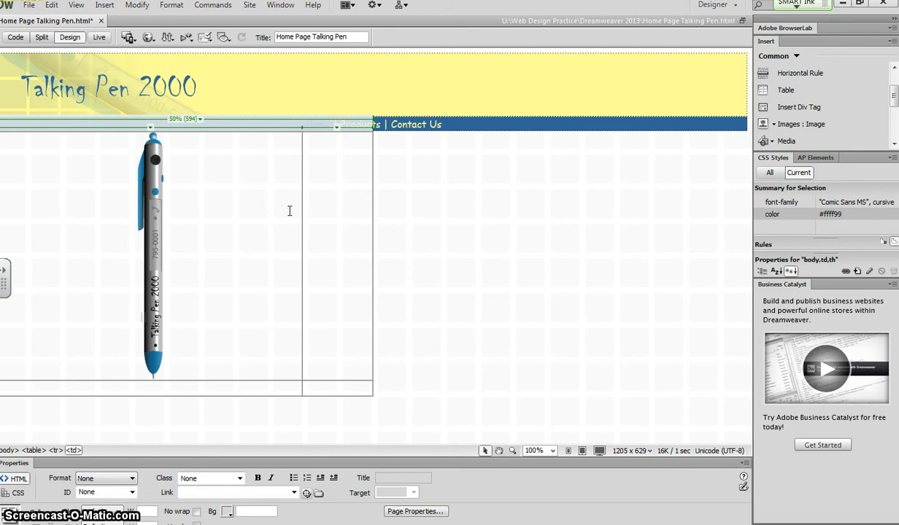
{"action": "left_click", "coordinate": [340, 259]}
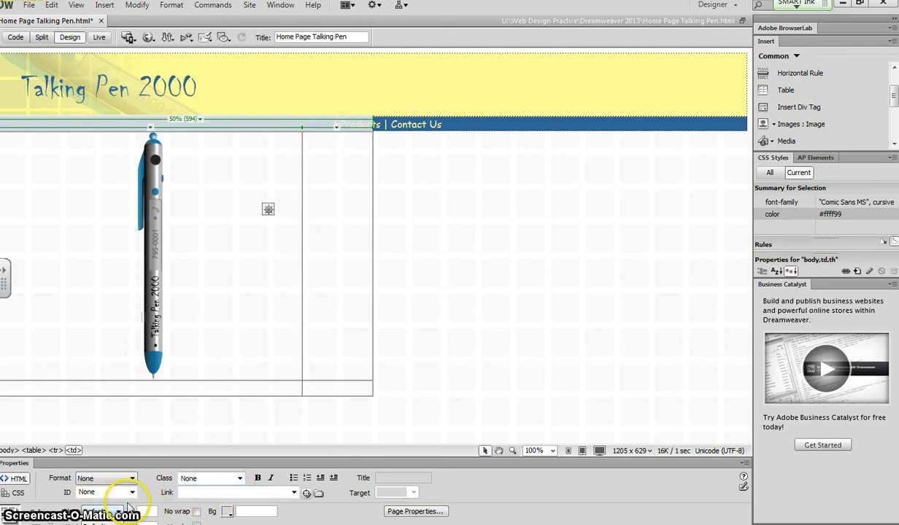
{"action": "left_click", "coordinate": [787, 90]}
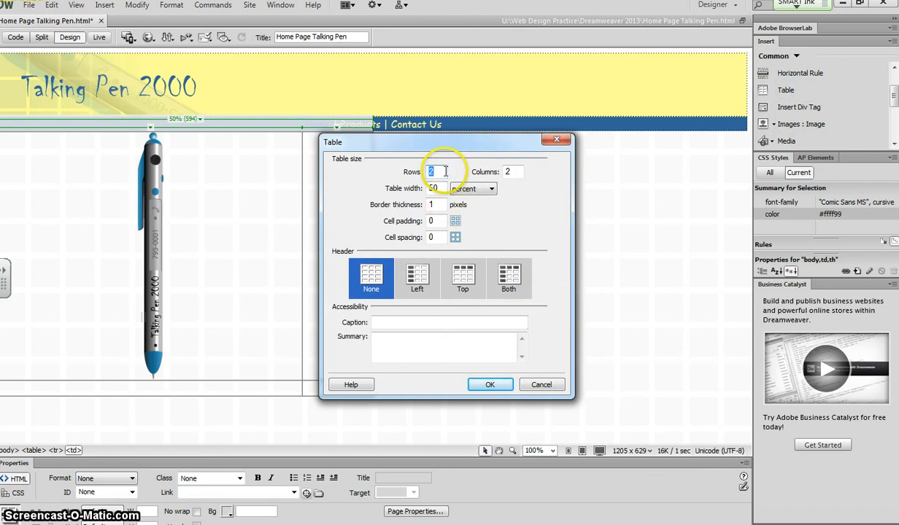
{"action": "left_click_drag", "start_coordinate": [442, 171], "coordinate": [425, 172]}
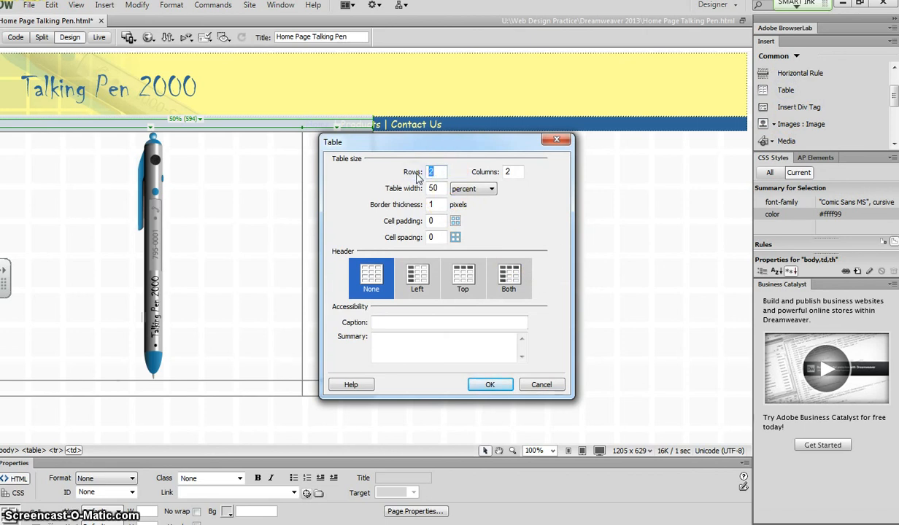
{"action": "left_click_drag", "start_coordinate": [520, 173], "coordinate": [487, 172]}
{"action": "type", "text": "1"}
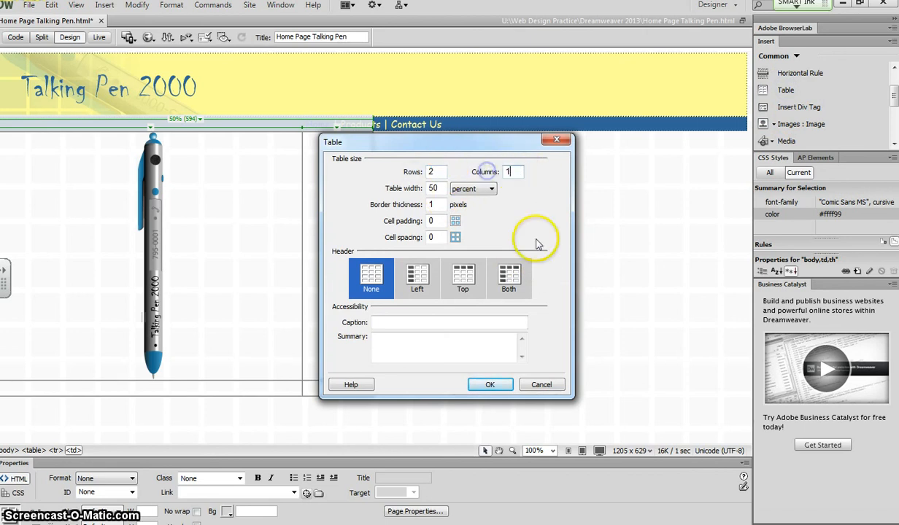
{"action": "double_click", "coordinate": [439, 187]}
{"action": "key", "text": "BackSpace"}
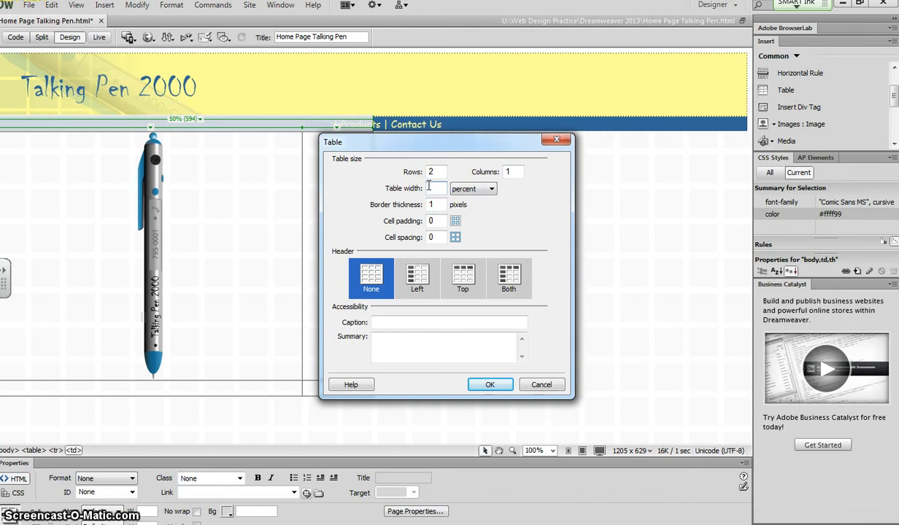
{"action": "left_click", "coordinate": [489, 387]}
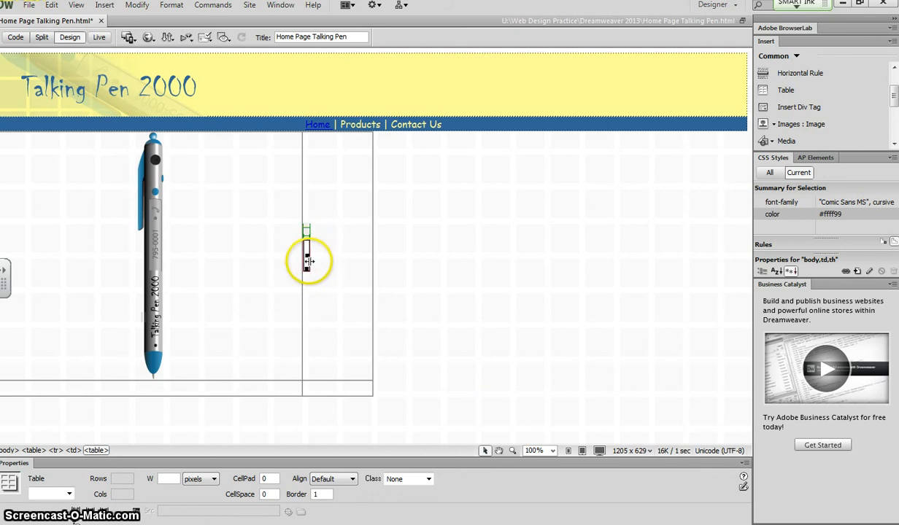
Widen the nested table to about 105 pixels and enter "Here is some interesting information" in its first cell.
{"action": "left_click_drag", "start_coordinate": [309, 261], "coordinate": [372, 251]}
{"action": "left_click", "coordinate": [340, 246]}
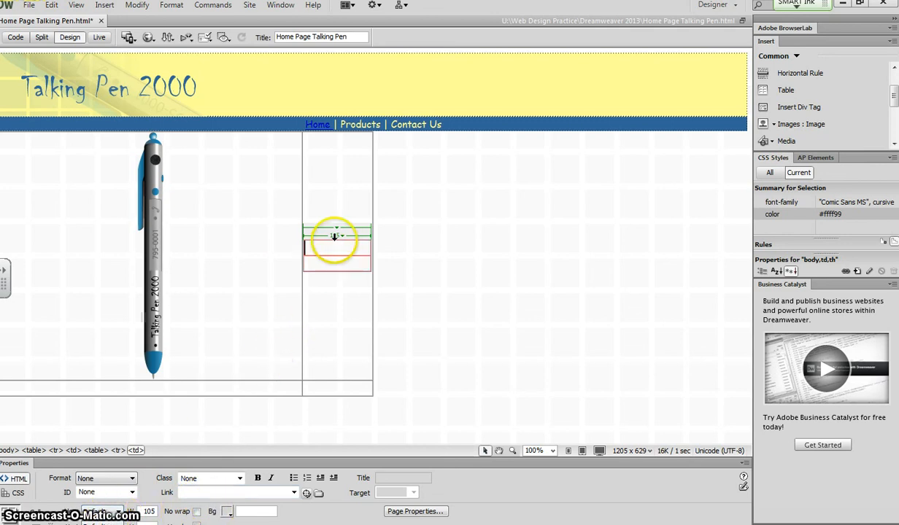
{"action": "left_click", "coordinate": [358, 251]}
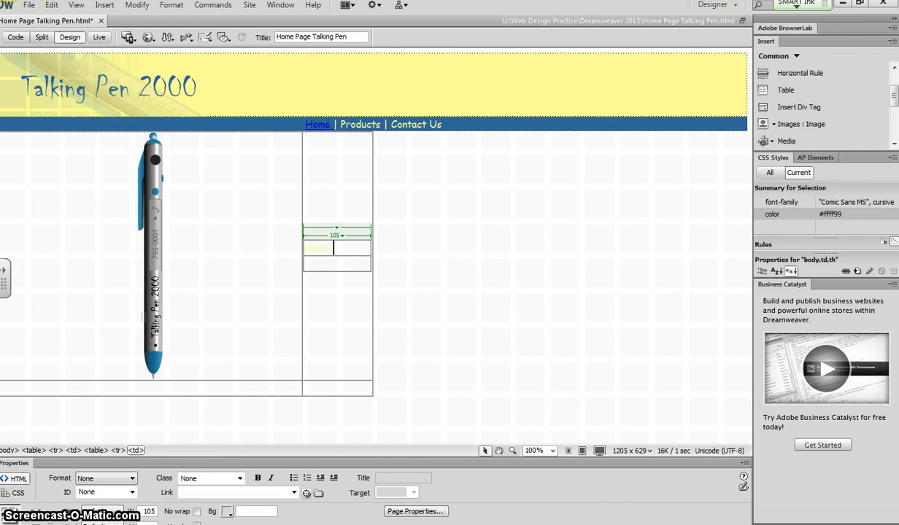
{"action": "key", "text": "shift+Return"}
{"action": "type", "text": "interestin"}
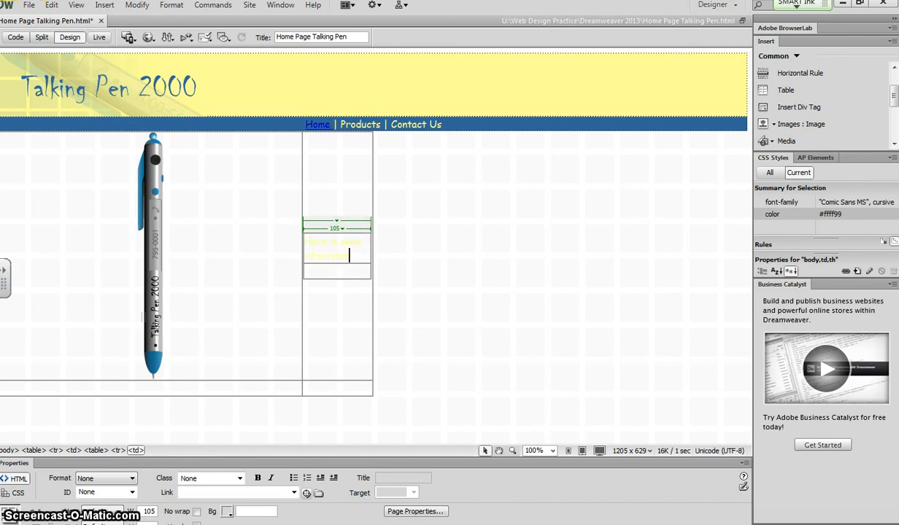
{"action": "type", "text": "g information"}
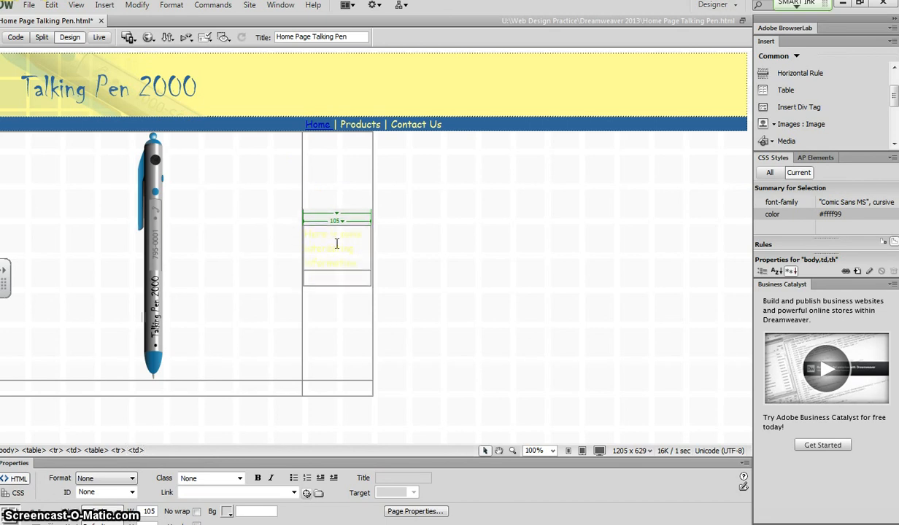
Enter "Pricingh" in the nested table's second cell.
{"action": "left_click", "coordinate": [324, 277]}
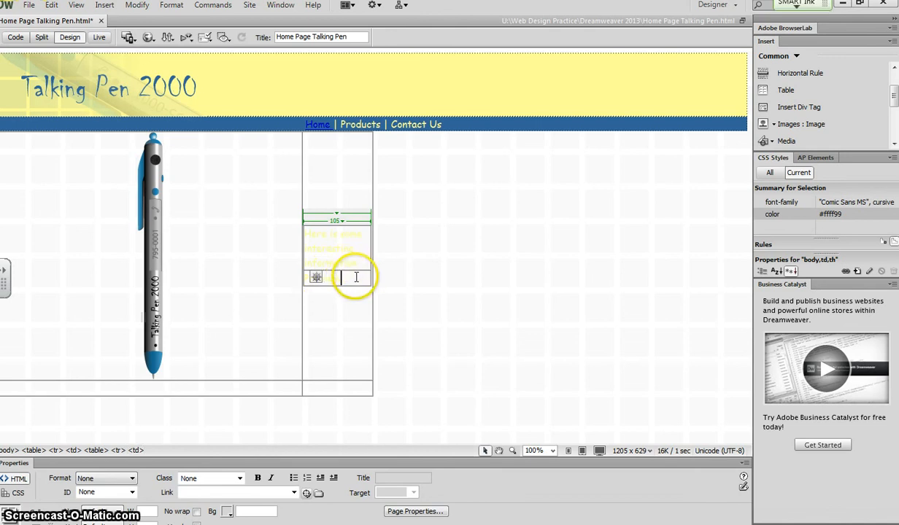
{"action": "left_click", "coordinate": [312, 251]}
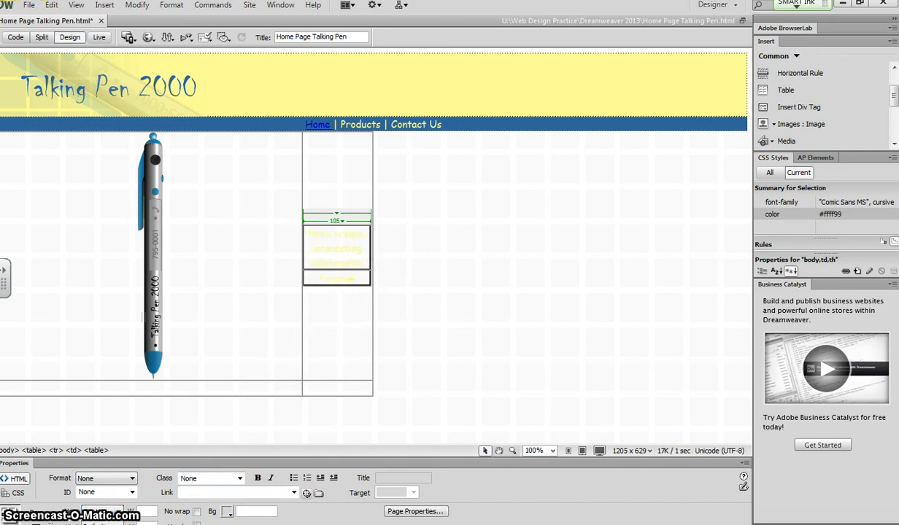
{"action": "left_click", "coordinate": [239, 478]}
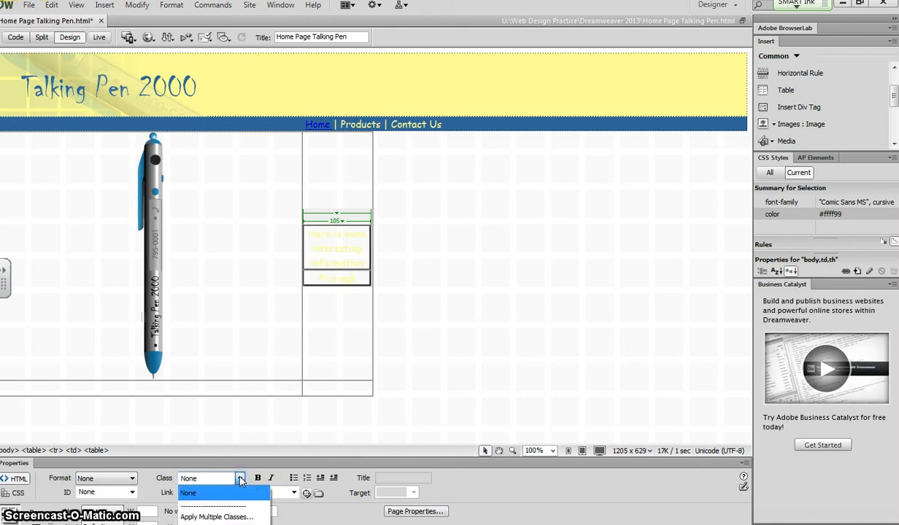
{"action": "left_click", "coordinate": [239, 479]}
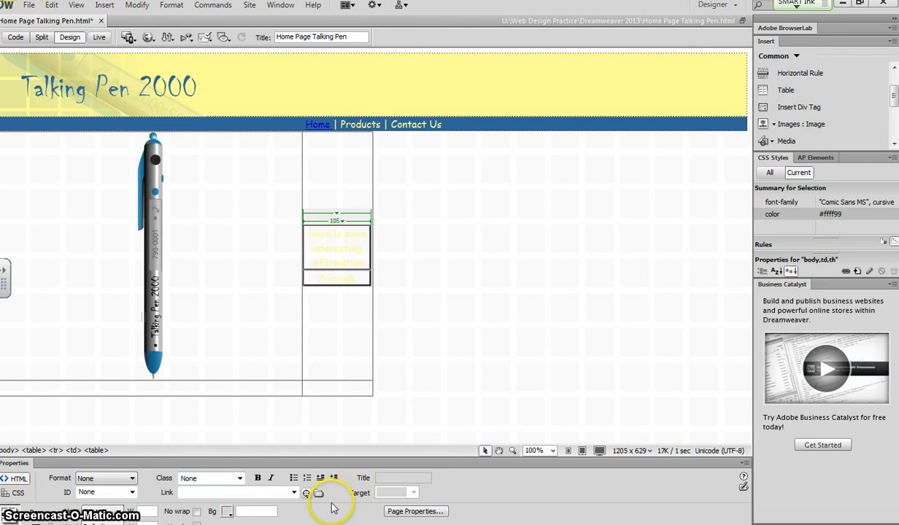
Set the page text colour to #0000FF in Page Properties and apply it.
{"action": "left_click", "coordinate": [414, 511]}
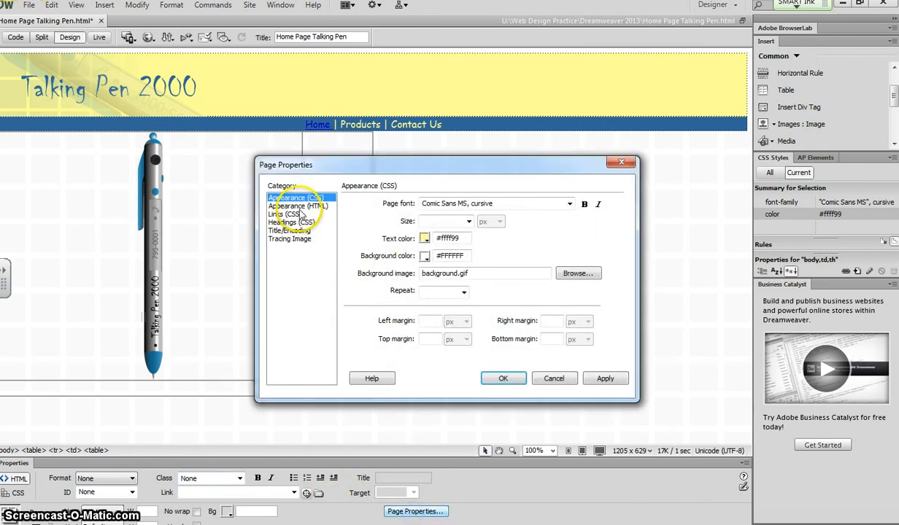
{"action": "left_click", "coordinate": [425, 239]}
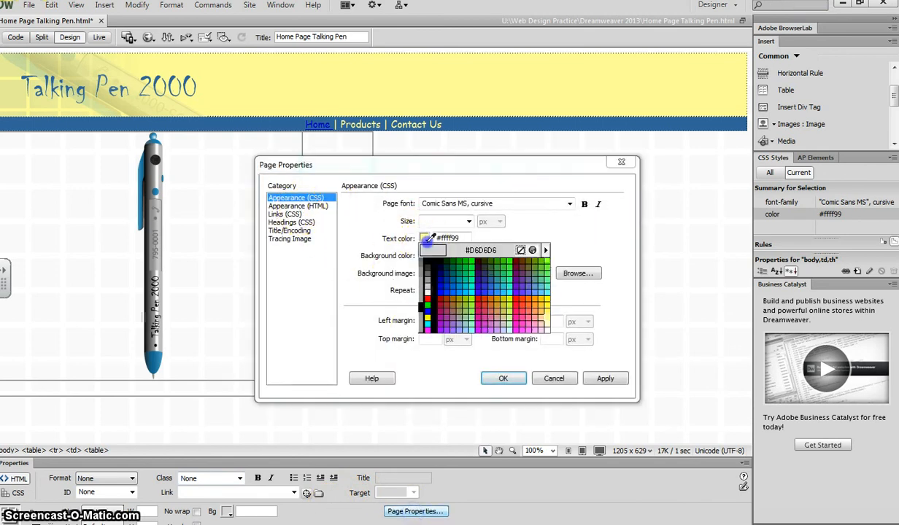
{"action": "left_click", "coordinate": [441, 291]}
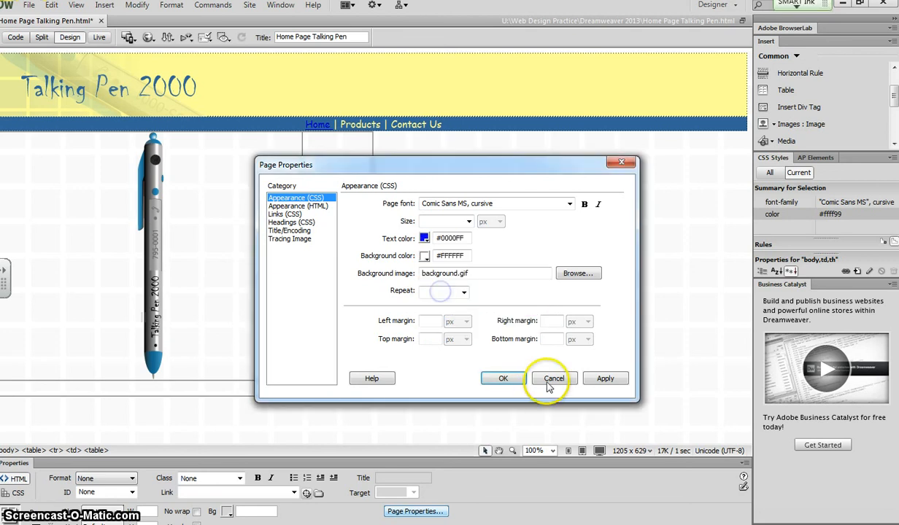
{"action": "left_click", "coordinate": [604, 378]}
{"action": "left_click", "coordinate": [501, 378]}
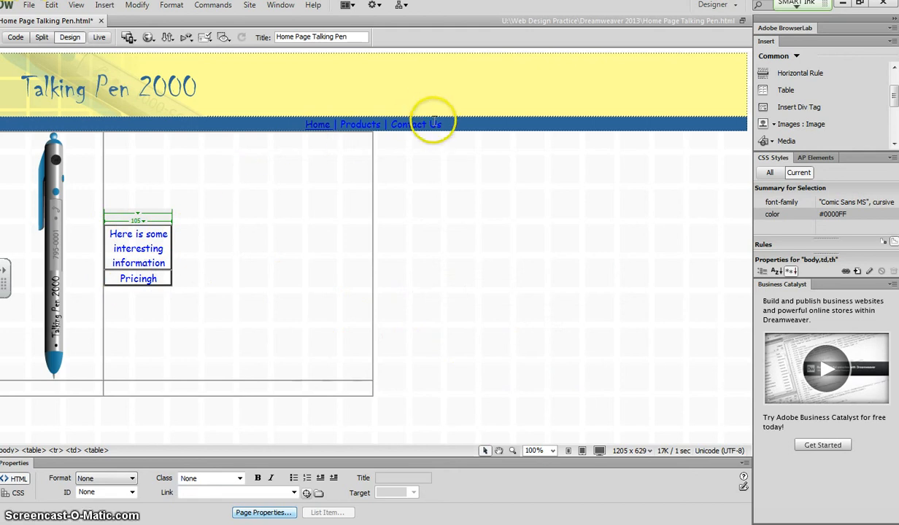
Change the page text colour to #FFFF00 in Page Properties and apply it.
{"action": "left_click_drag", "start_coordinate": [442, 124], "coordinate": [306, 121]}
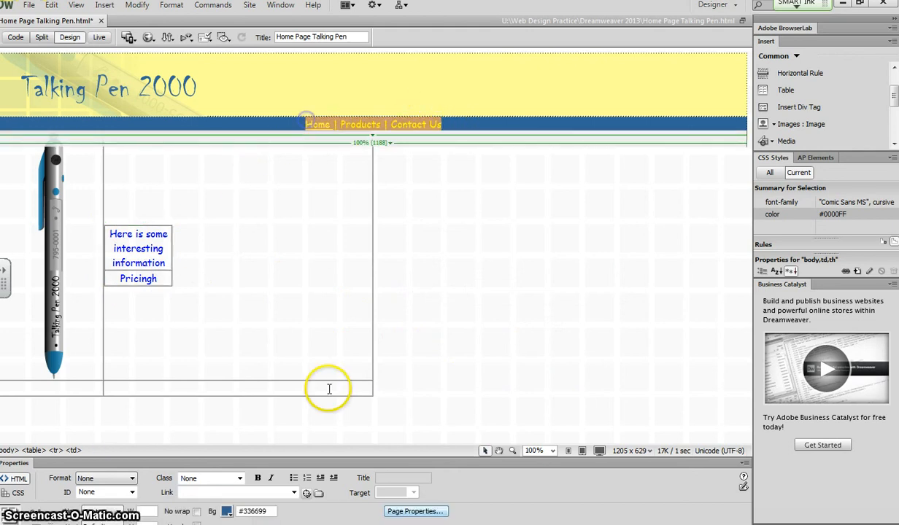
{"action": "left_click", "coordinate": [413, 512]}
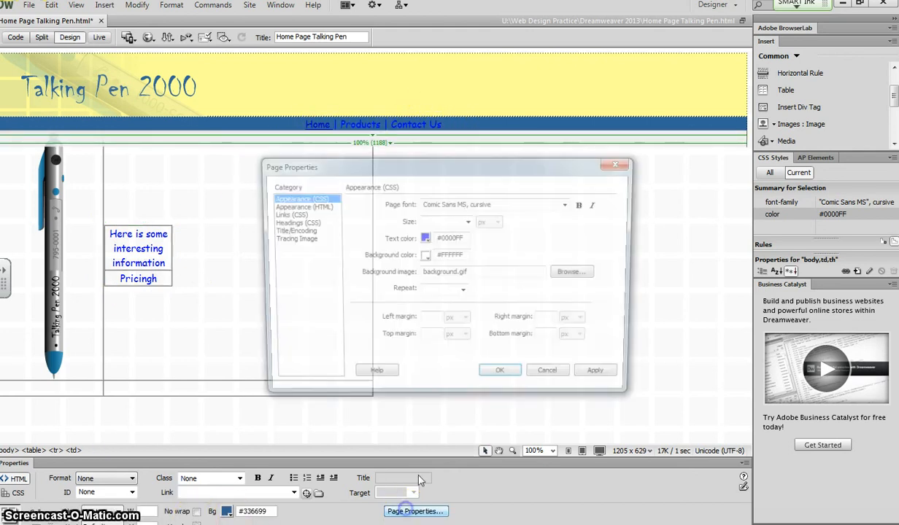
{"action": "left_click", "coordinate": [424, 239]}
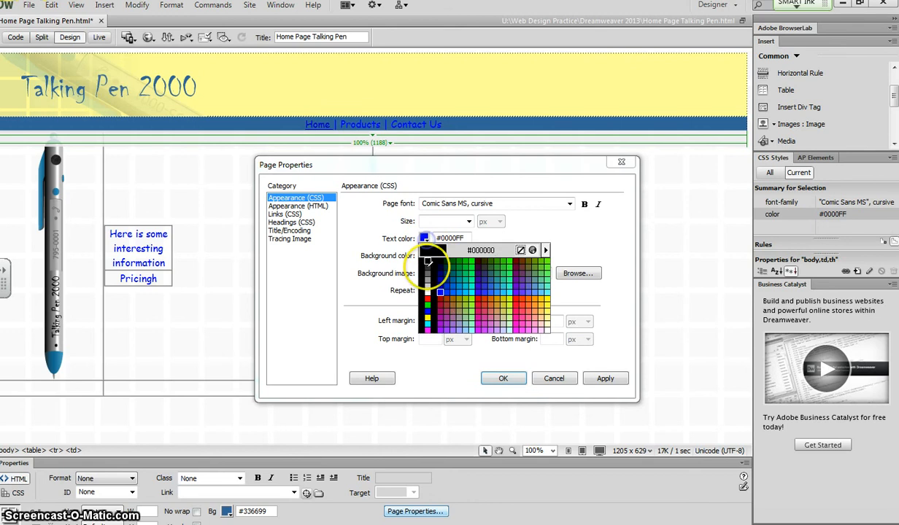
{"action": "left_click", "coordinate": [428, 316]}
{"action": "left_click", "coordinate": [605, 378]}
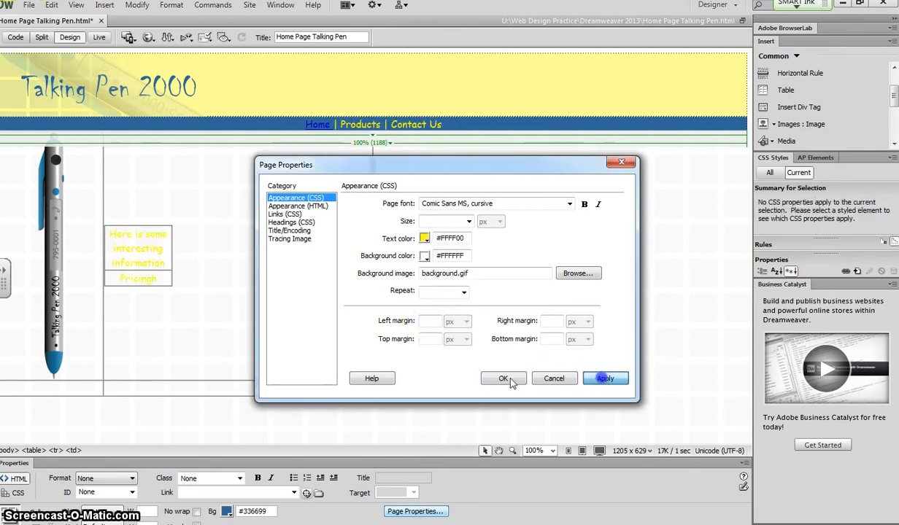
{"action": "left_click", "coordinate": [502, 378]}
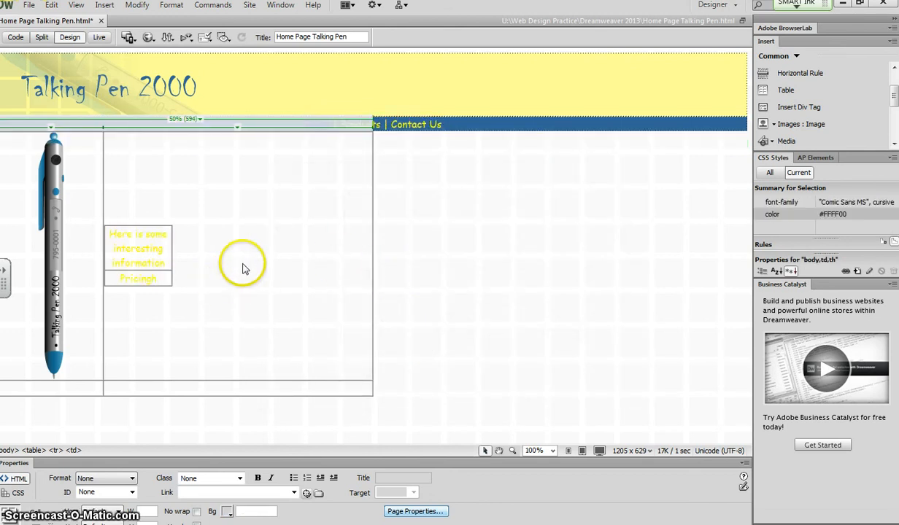
{"action": "left_click", "coordinate": [480, 119]}
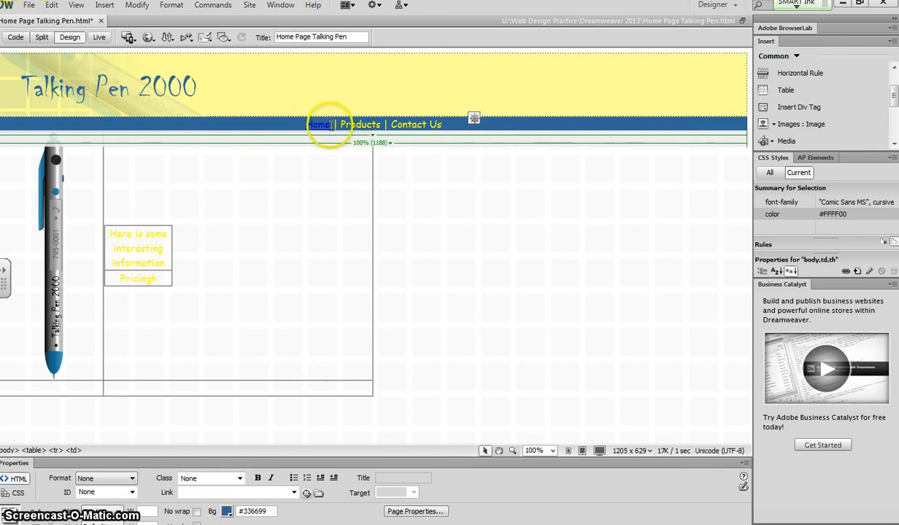
{"action": "left_click", "coordinate": [137, 5]}
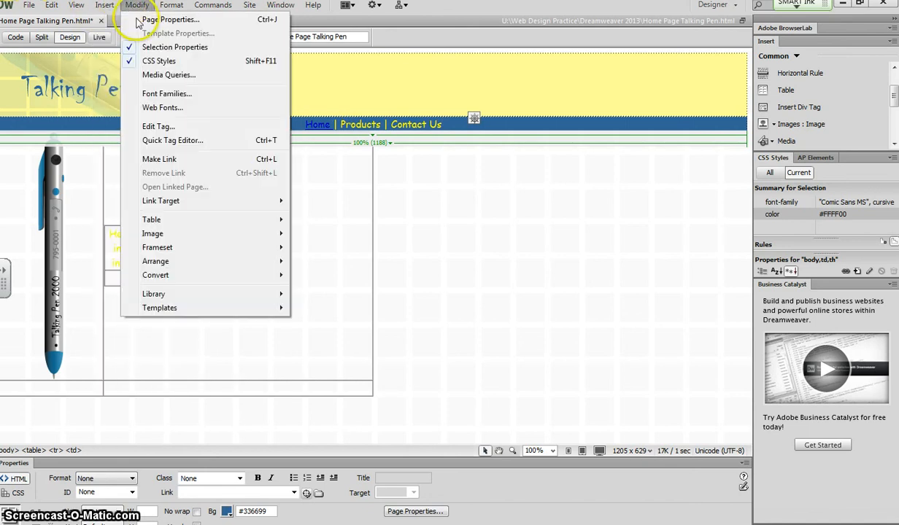
{"action": "left_click", "coordinate": [477, 225]}
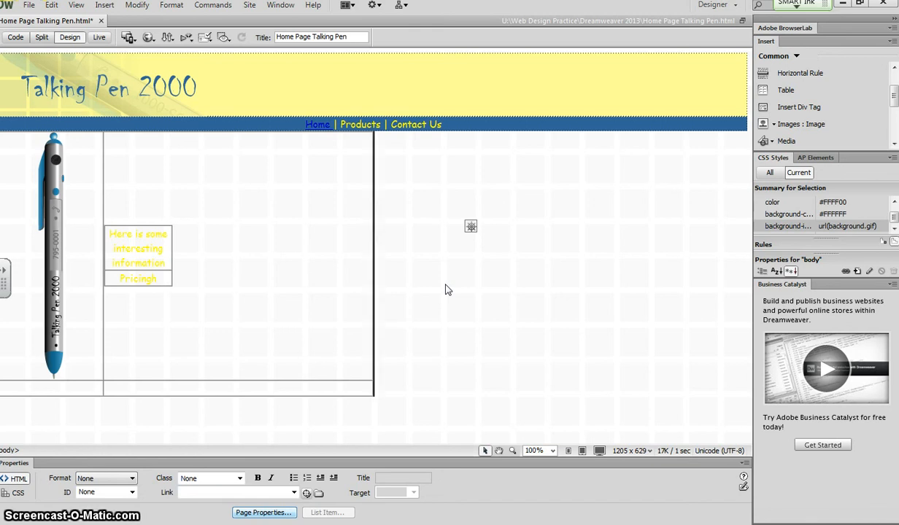
{"action": "left_click", "coordinate": [288, 246]}
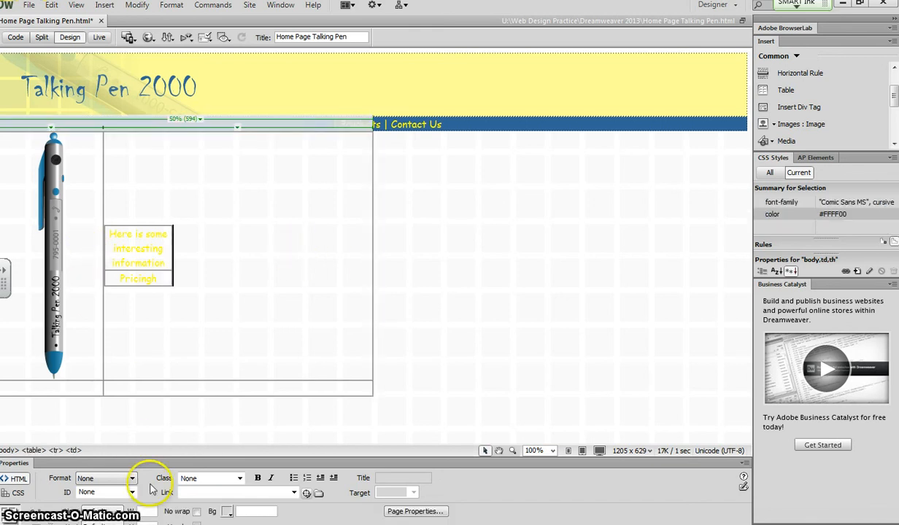